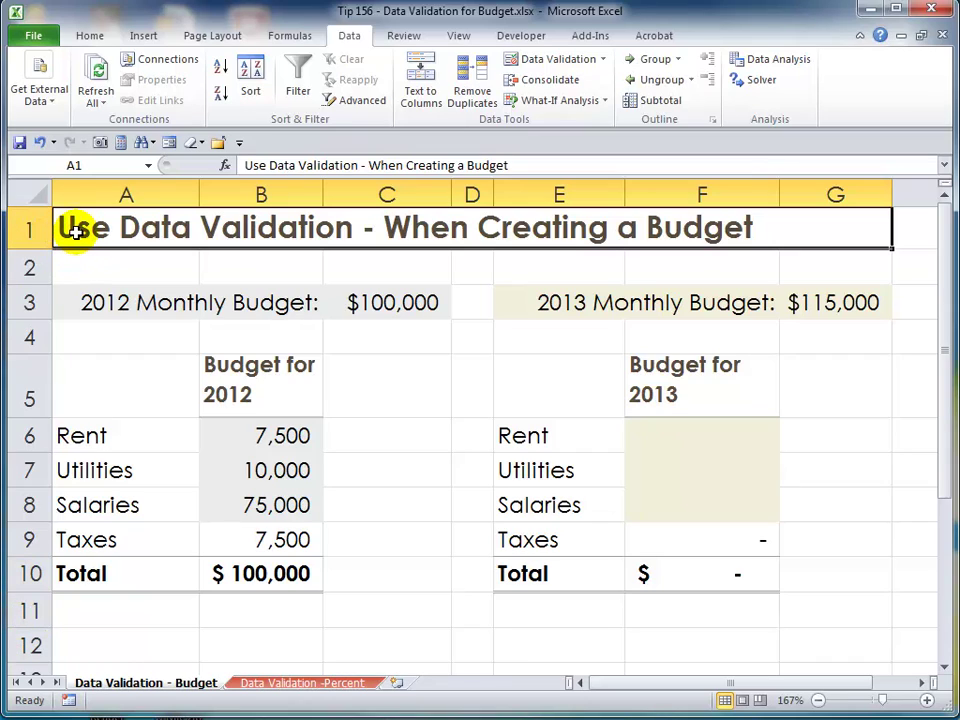
Examine the 2012 total formula in B10, the taxes formula in B9, the entry cells B6:B8 and the monthly budget in C3.
click(236, 574)
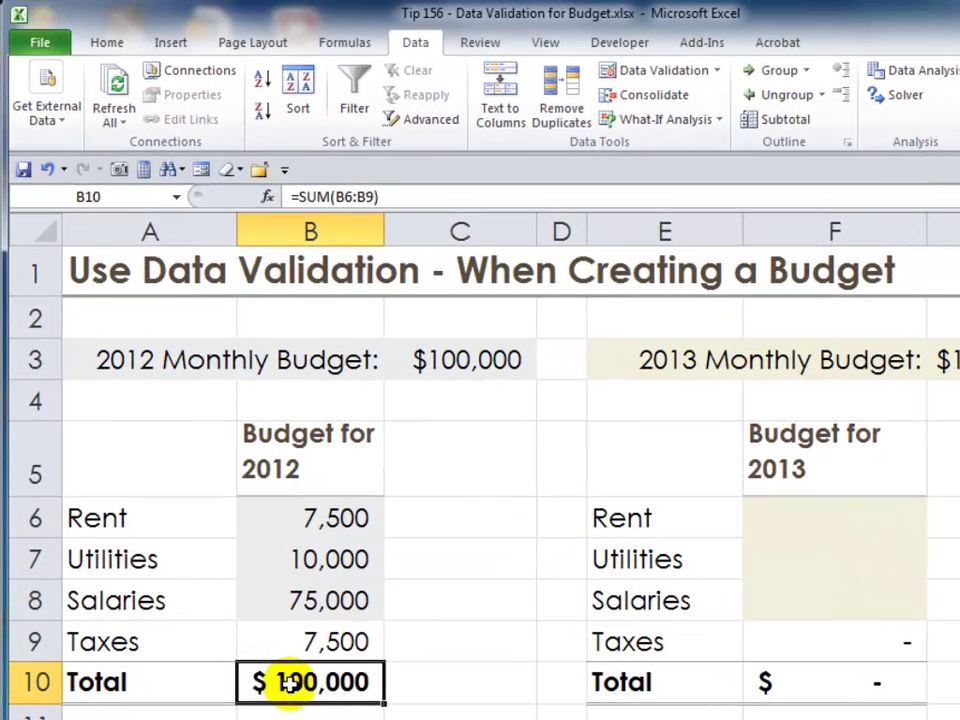
double_click(288, 683)
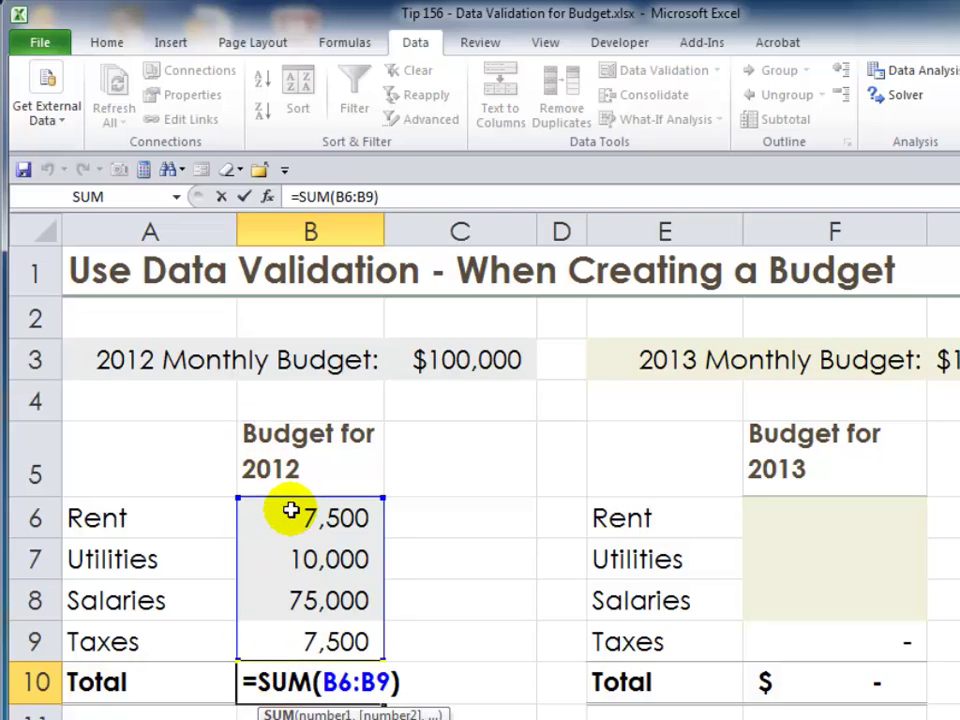
key(Escape)
drag(290, 510, 298, 596)
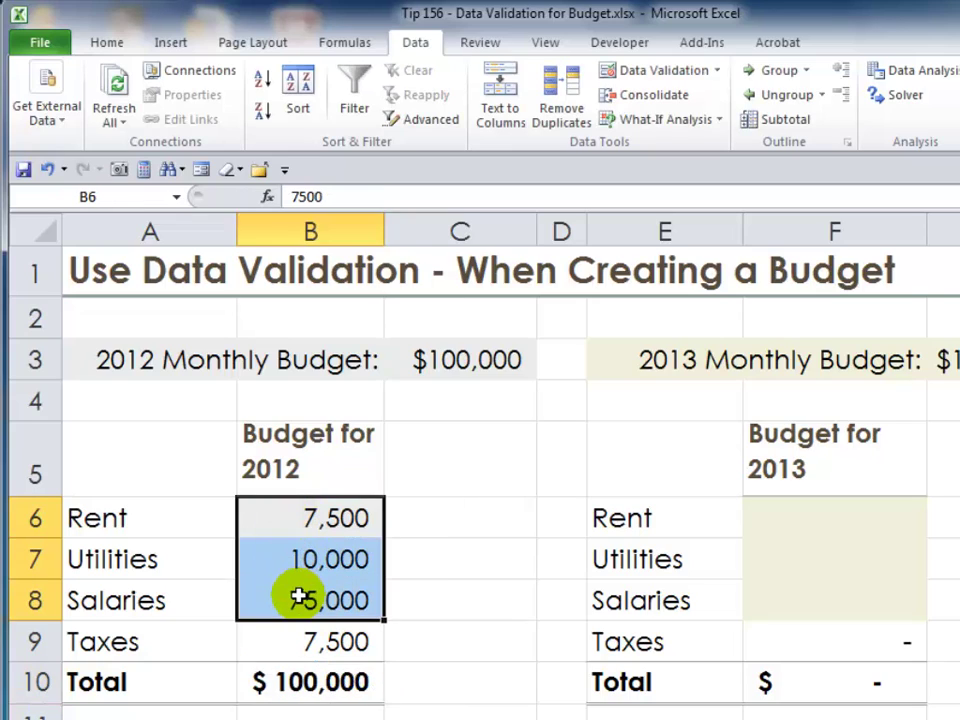
click(283, 646)
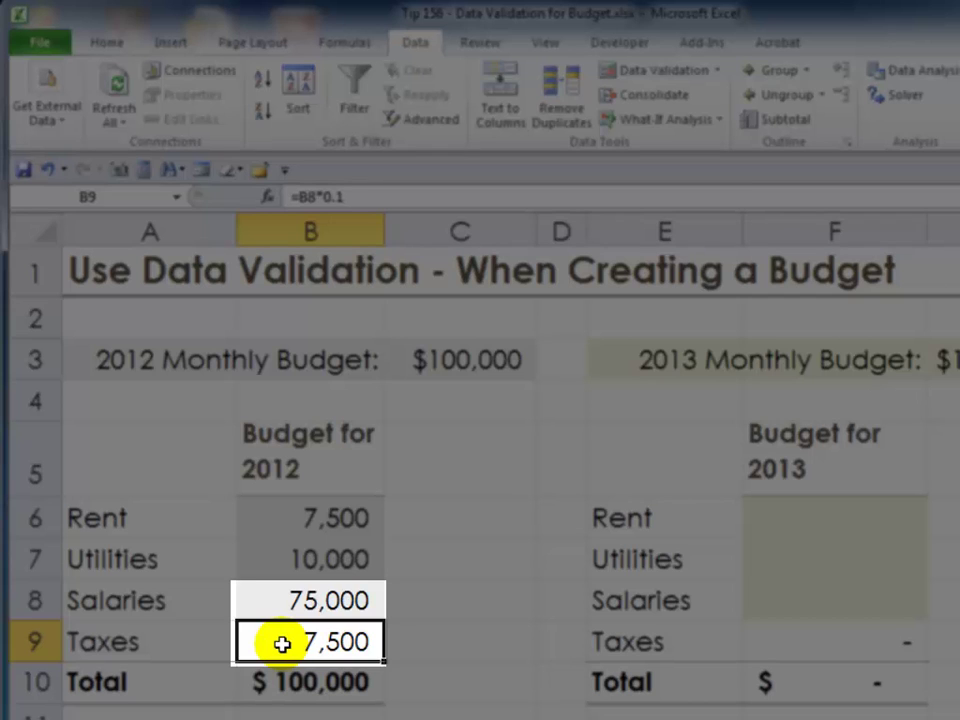
double_click(283, 646)
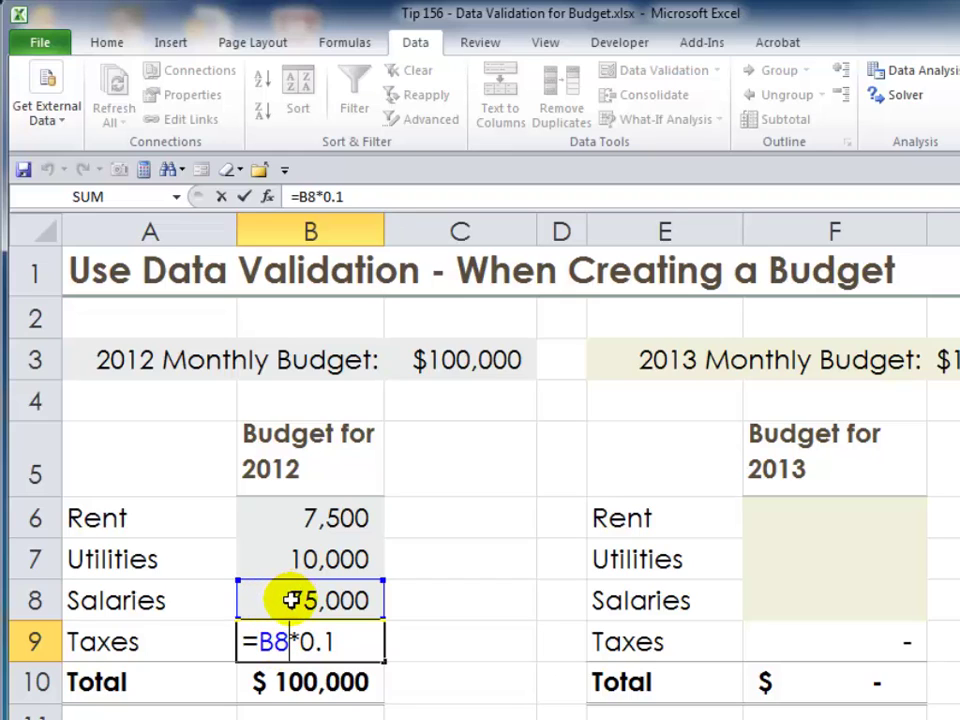
key(Escape)
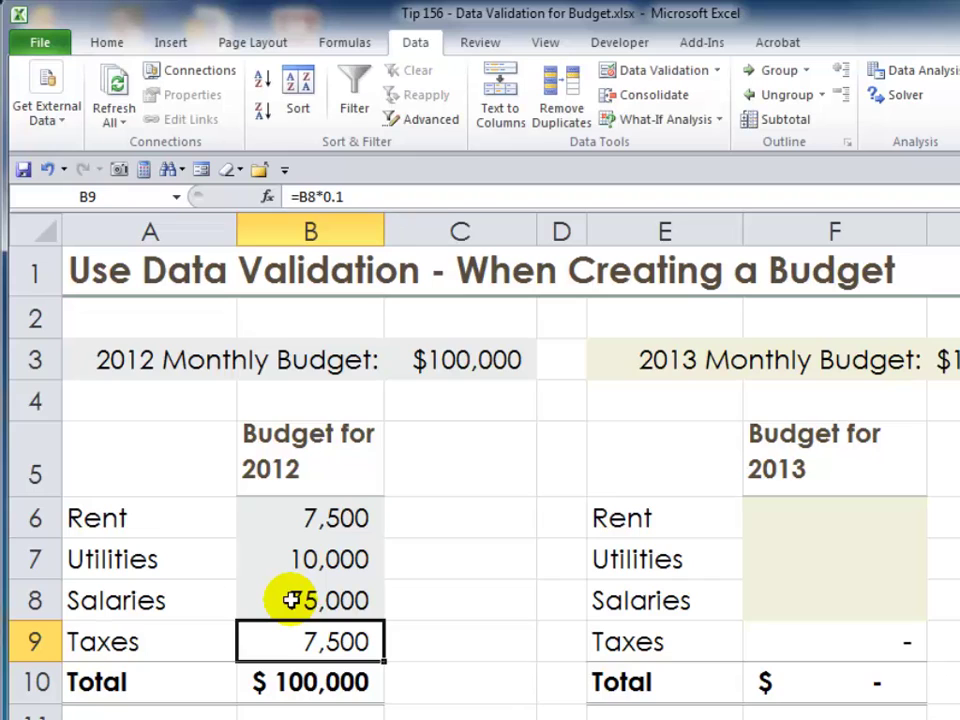
click(301, 684)
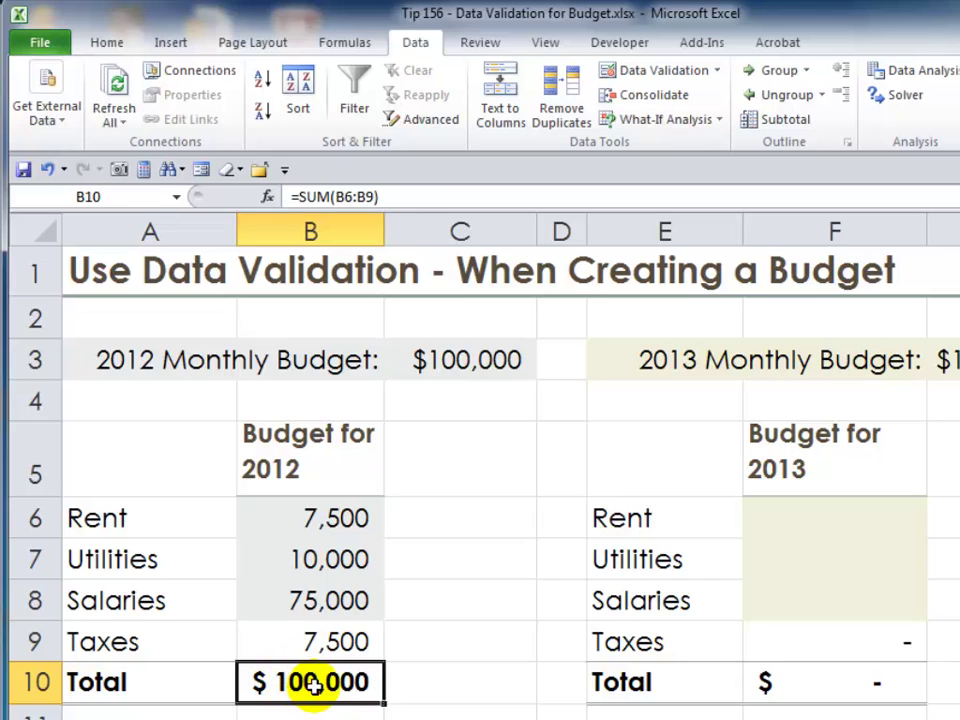
double_click(315, 683)
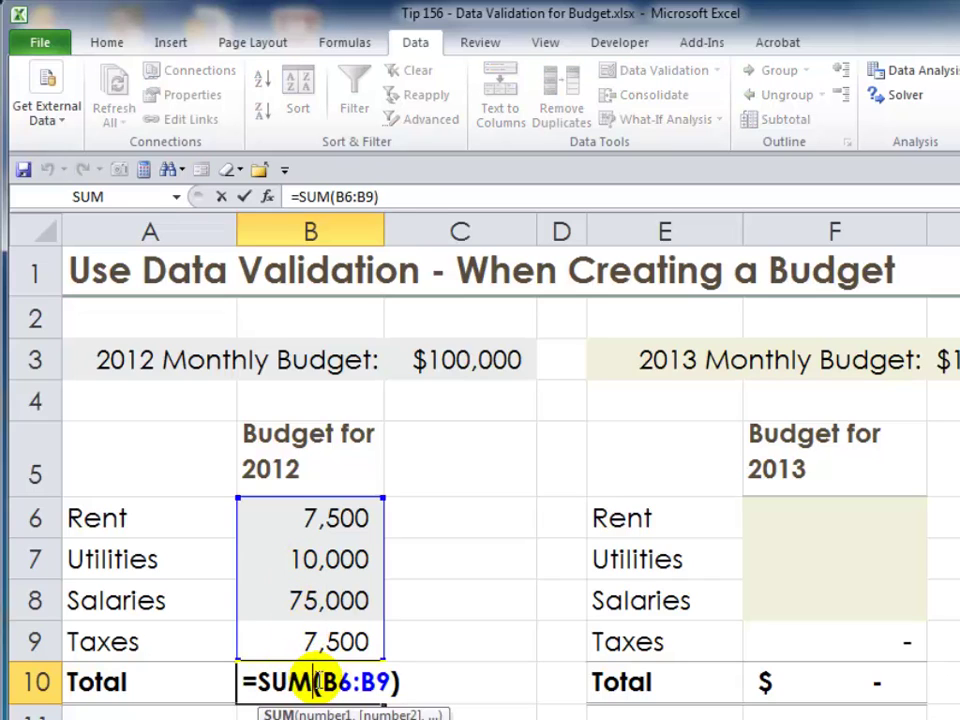
key(Escape)
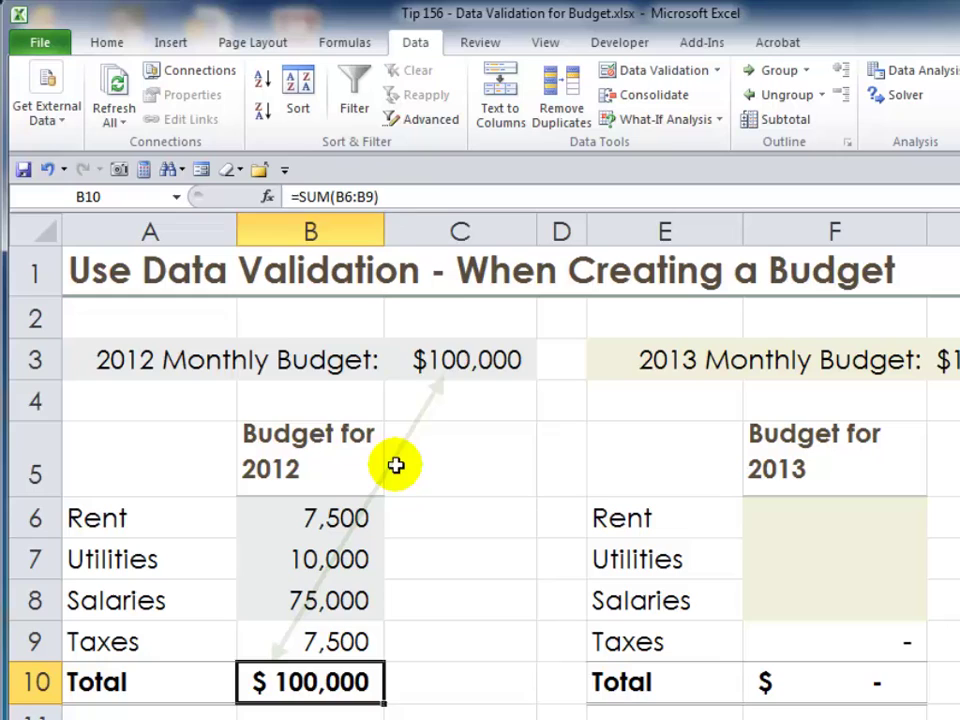
click(461, 363)
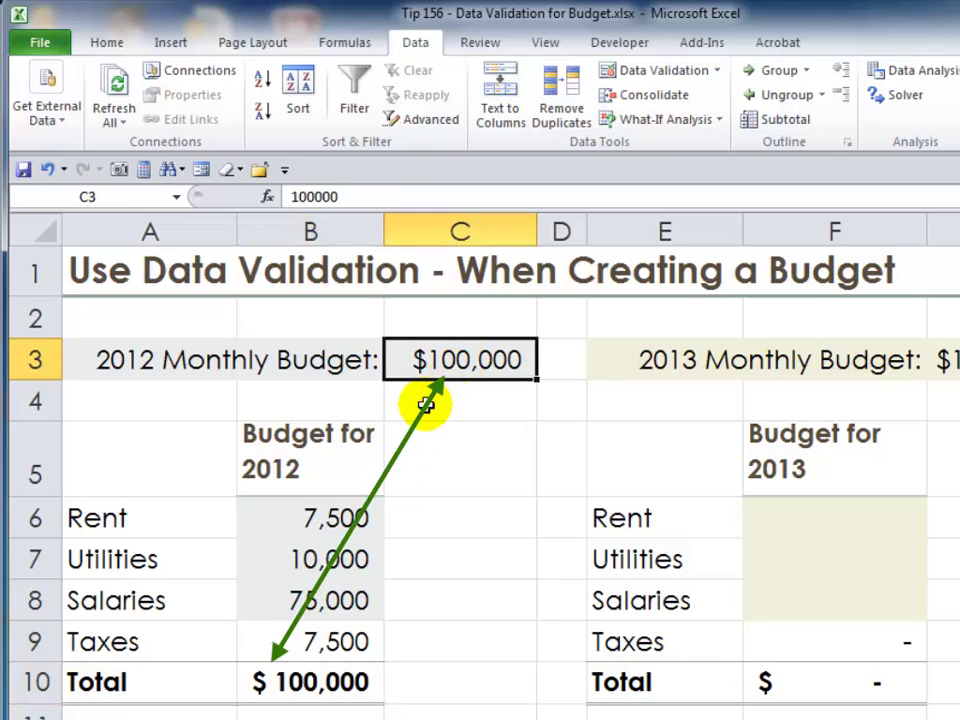
Try to set the 2012 rent in B6 to 8000, then abandon the entry.
click(286, 517)
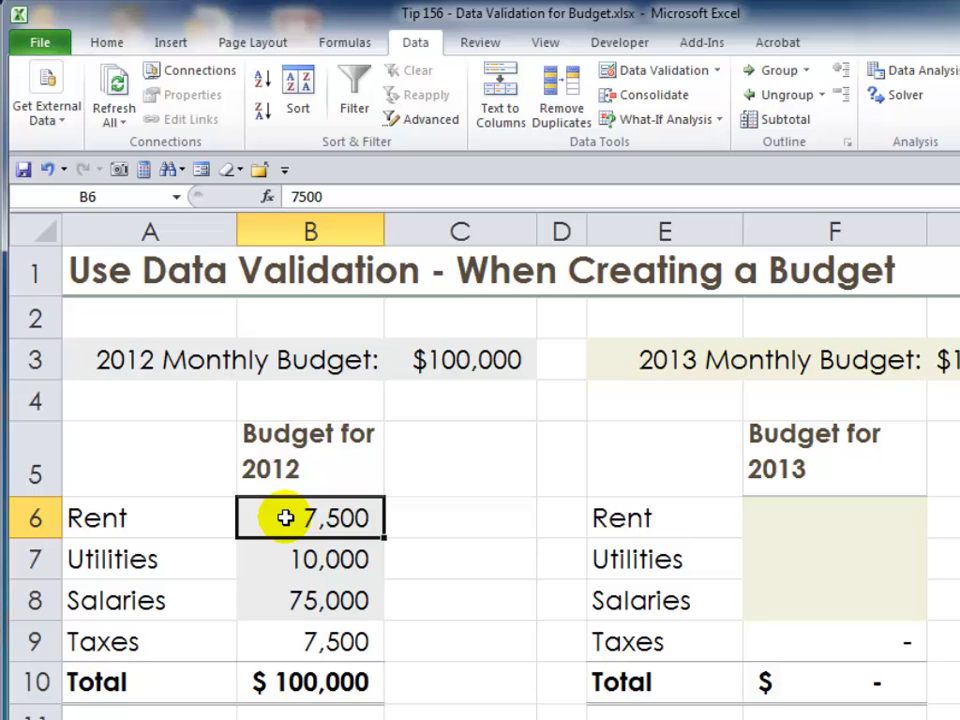
text(8000)
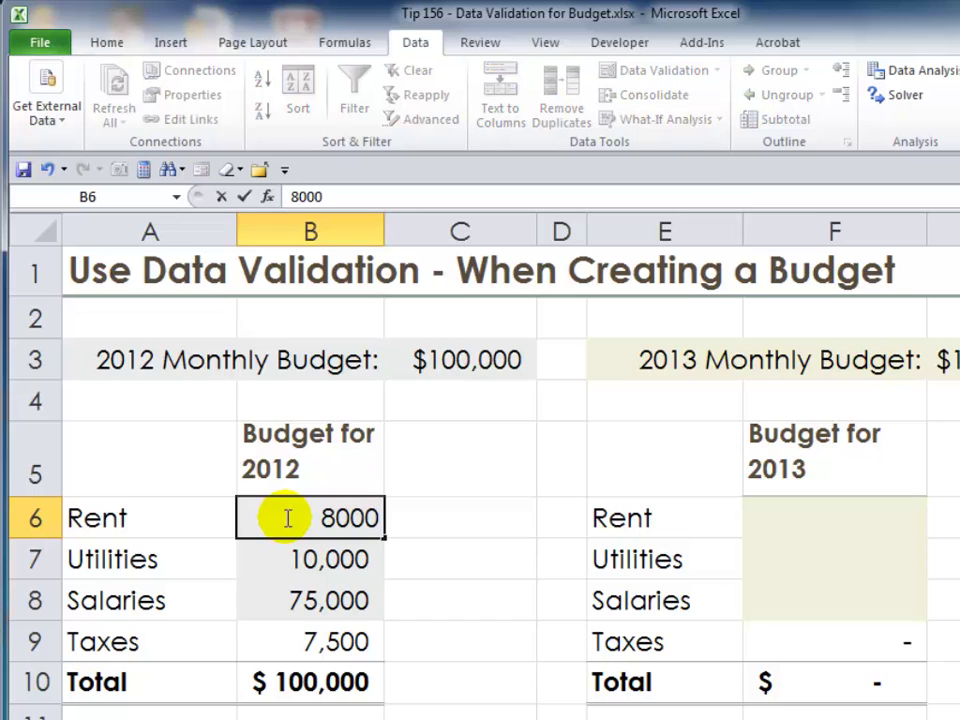
key(Return)
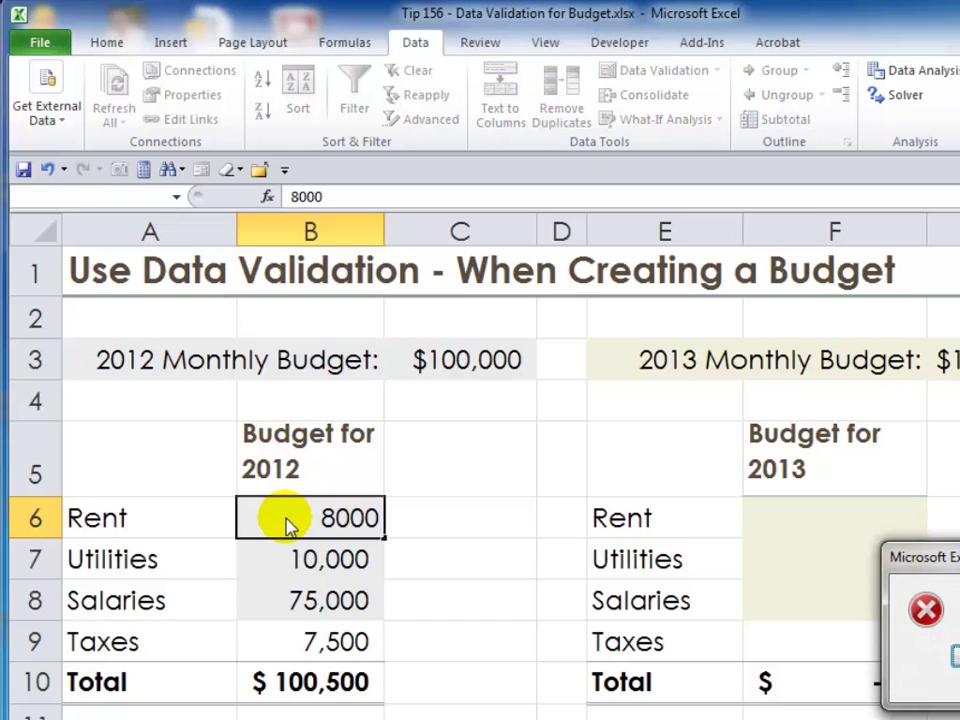
drag(955, 548, 487, 411)
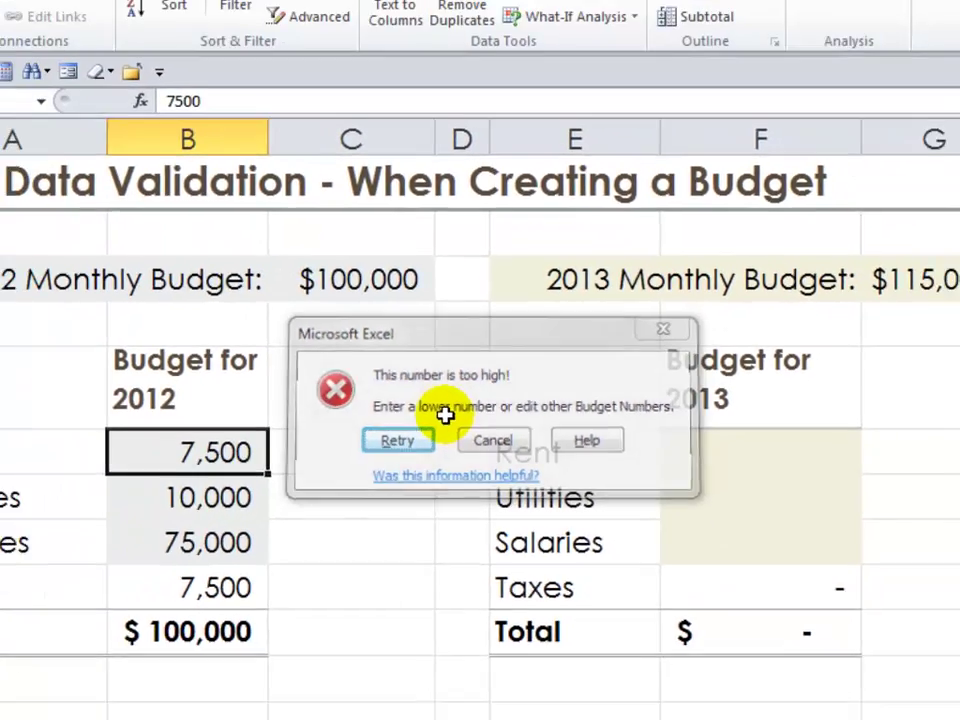
click(481, 497)
click(251, 467)
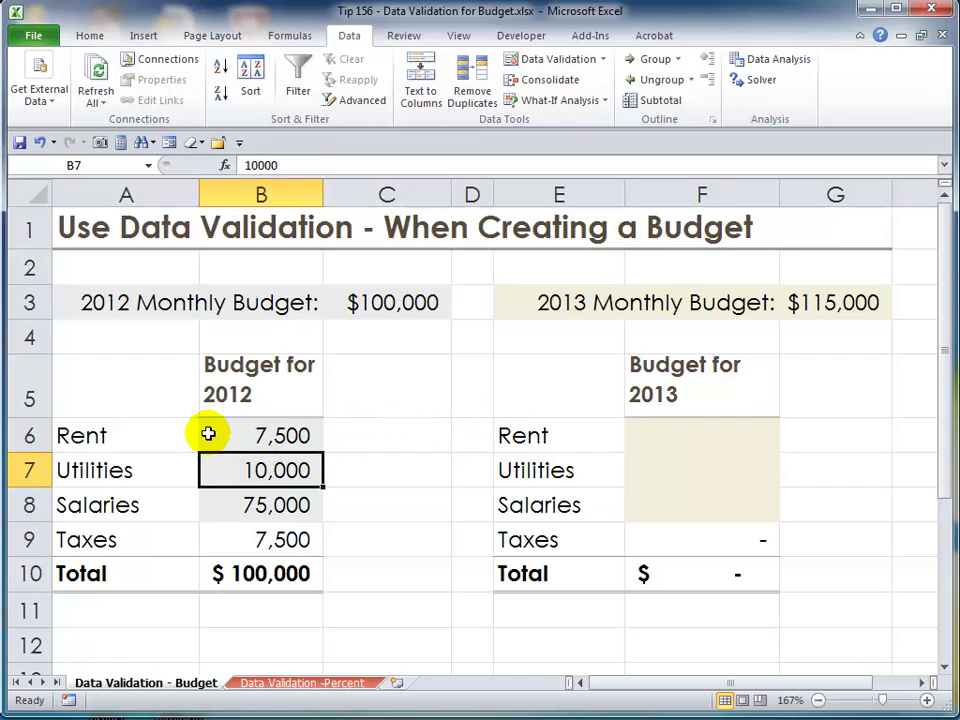
Examine the 2013 monthly budget, the empty rent, utilities and salaries cells, and the taxes formula in F9.
click(826, 302)
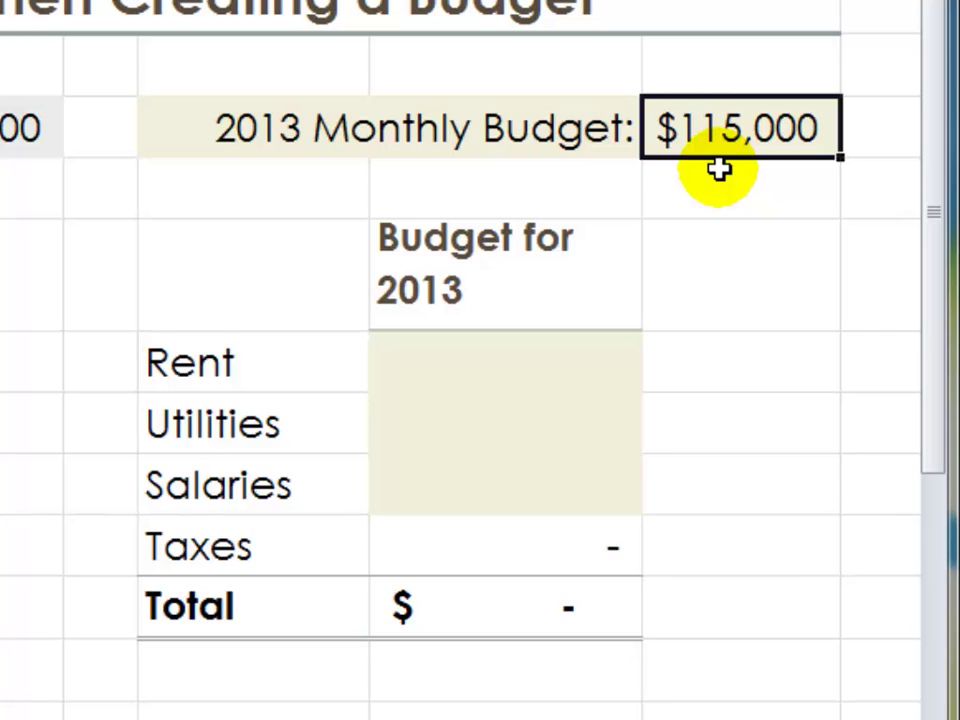
click(517, 362)
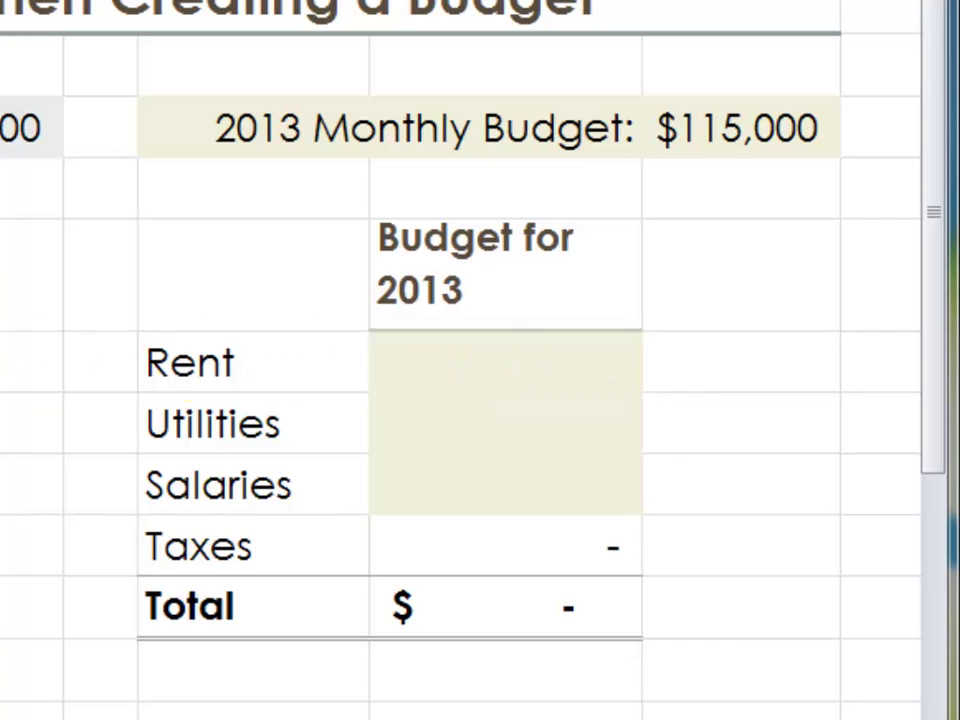
click(528, 370)
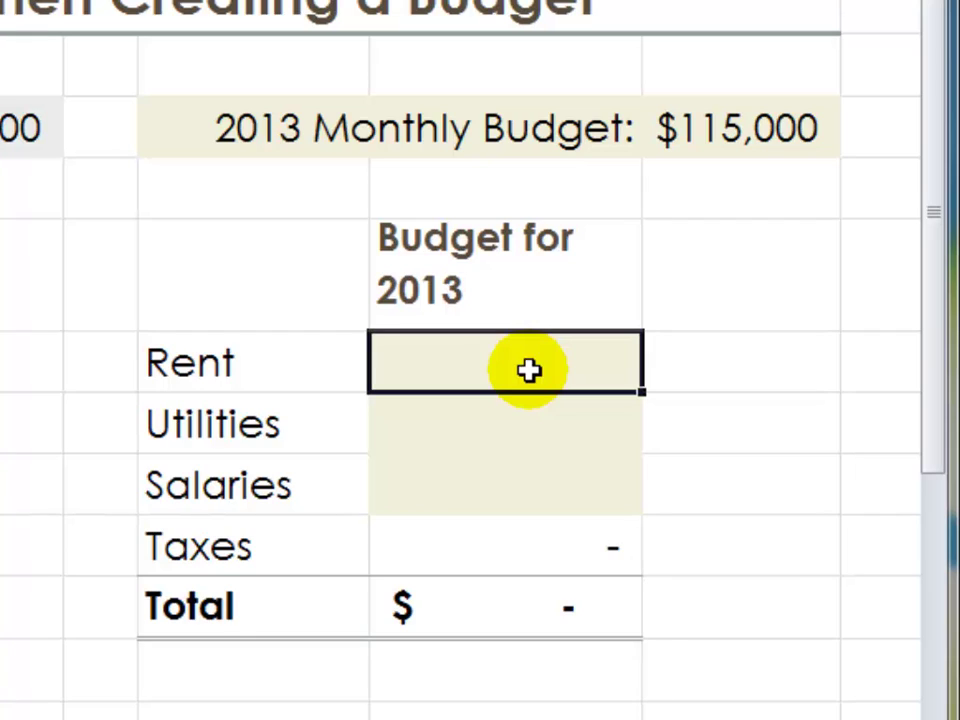
click(530, 420)
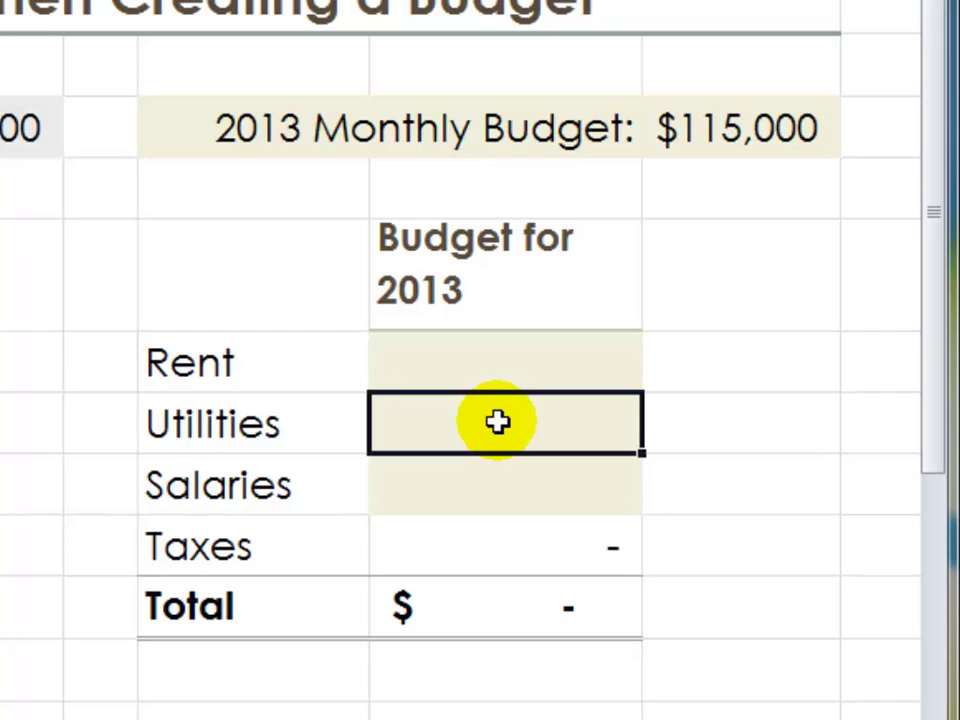
click(491, 485)
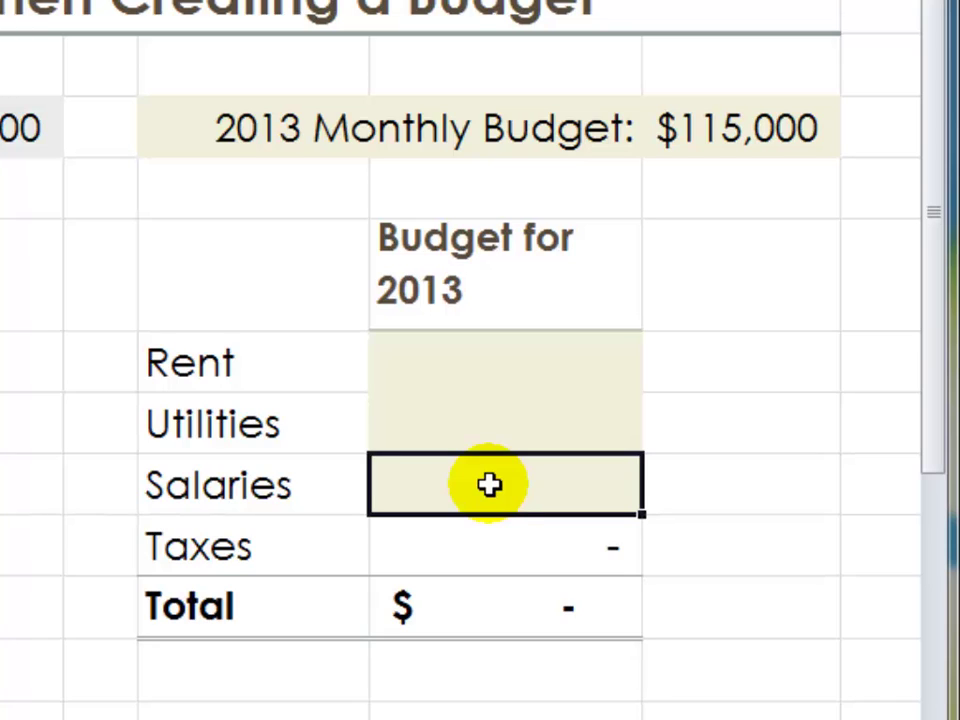
click(499, 546)
text(=F8*0.)
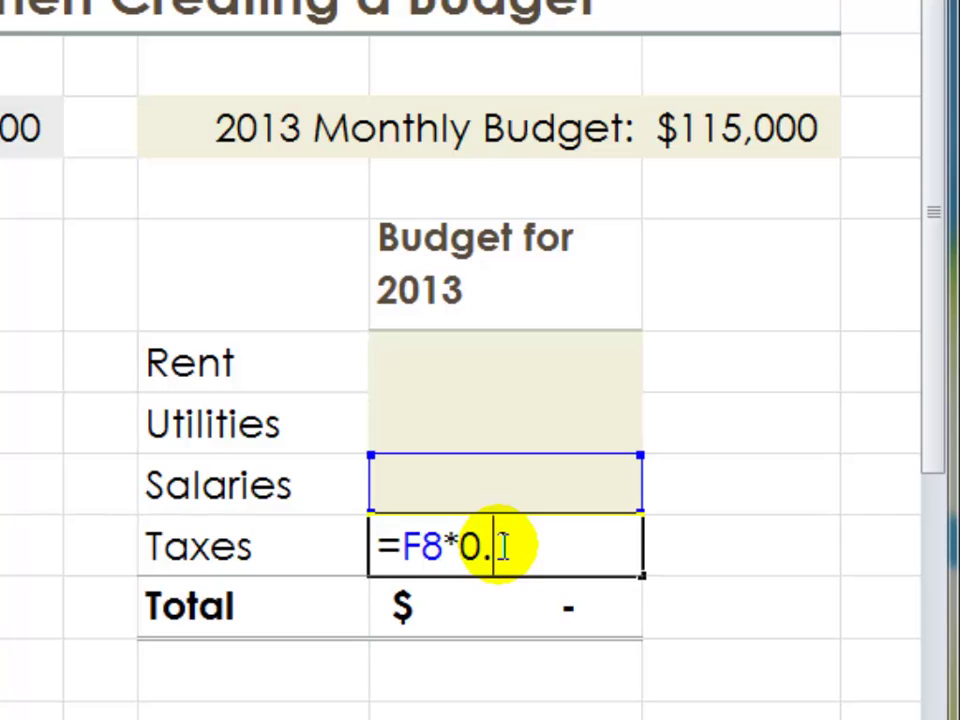
key(ctrl+Return)
click(491, 480)
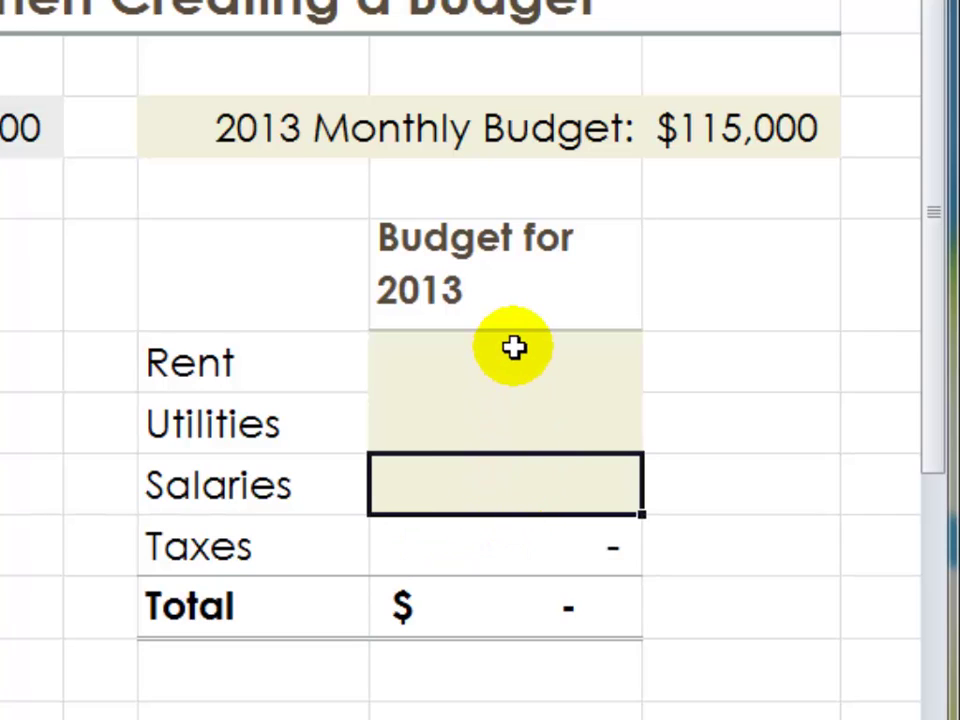
Open data validation for the 2013 entry cells F6:F8 and review its criteria and error alert.
drag(513, 347, 511, 488)
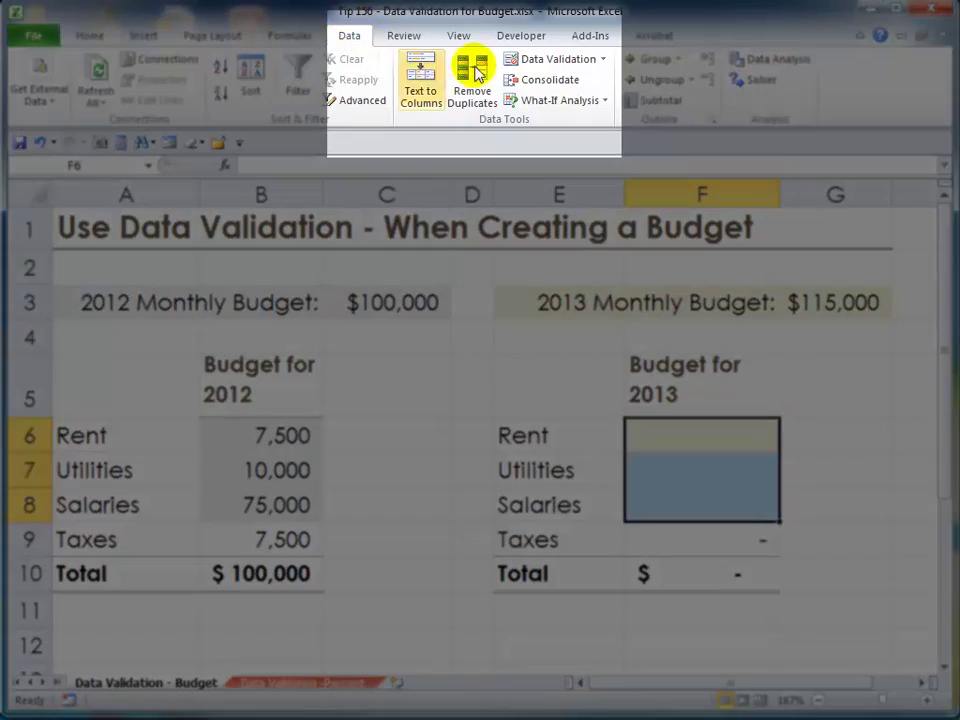
click(588, 62)
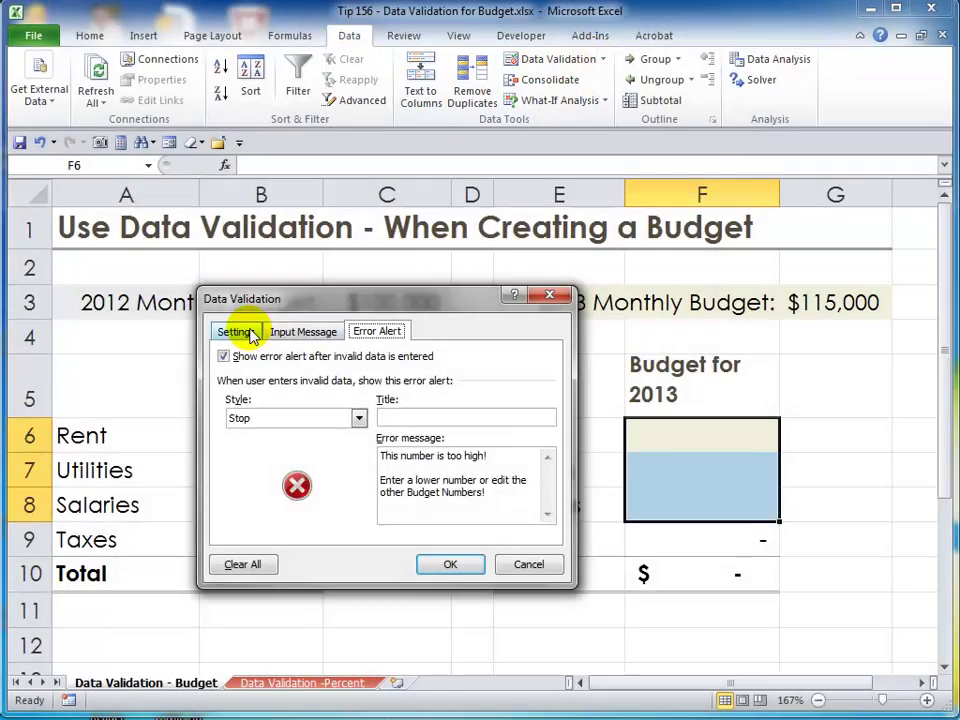
click(245, 331)
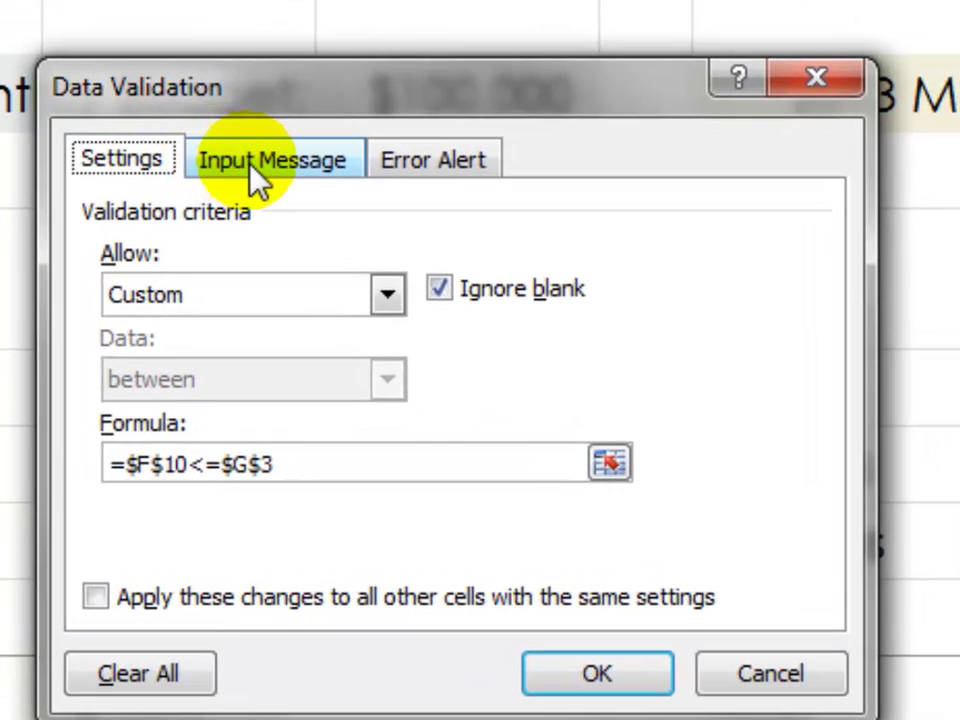
click(270, 226)
click(427, 175)
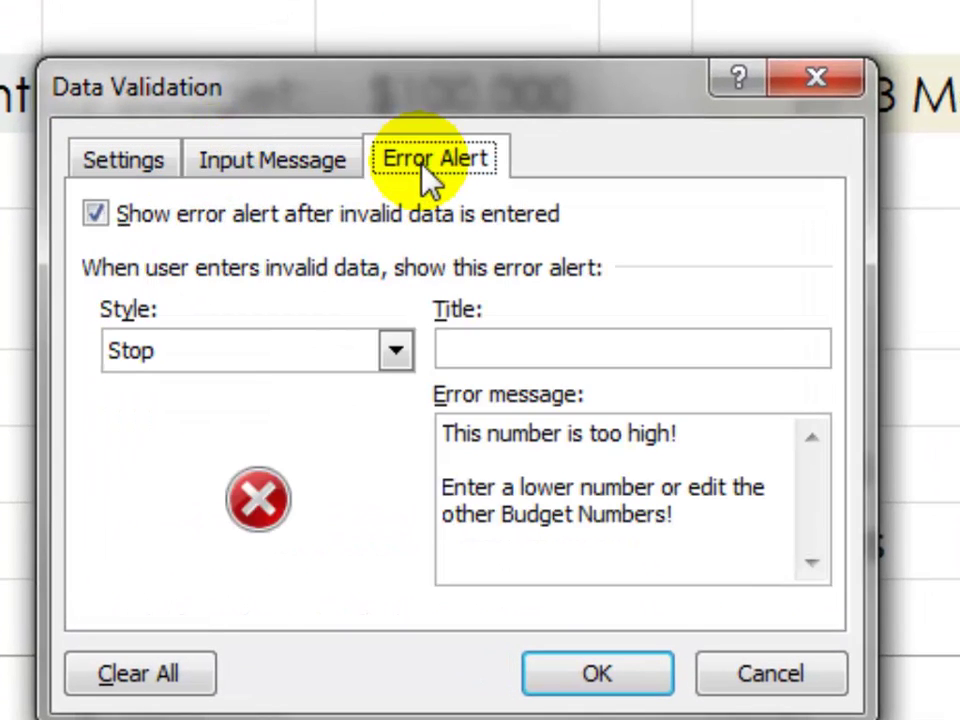
click(161, 168)
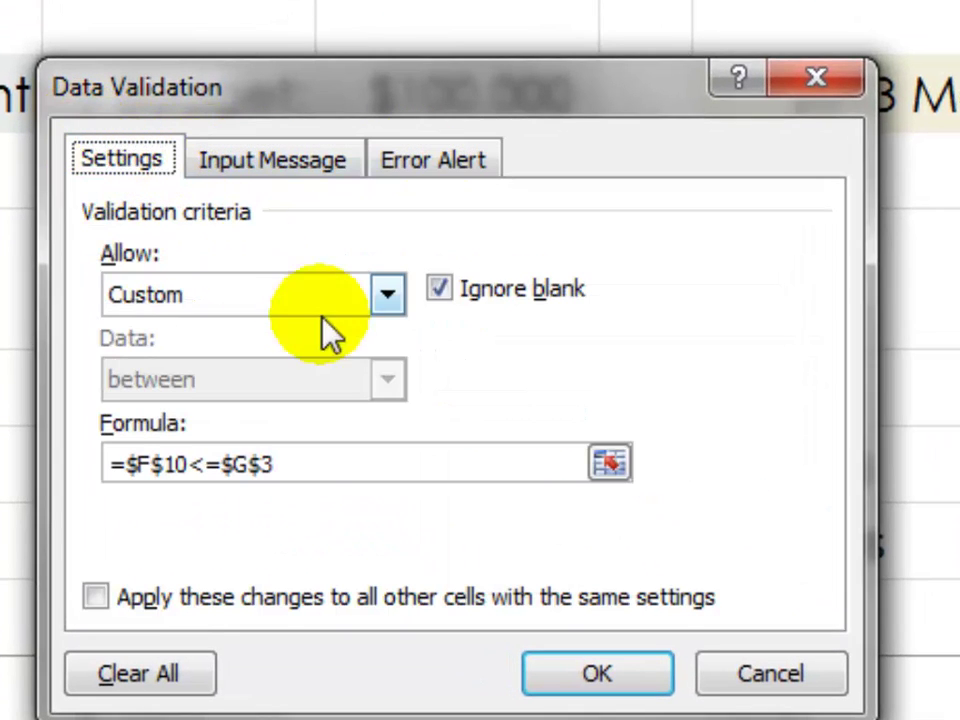
Clear the existing validation formula and keep Custom as the allowed entry type.
drag(321, 466, 108, 465)
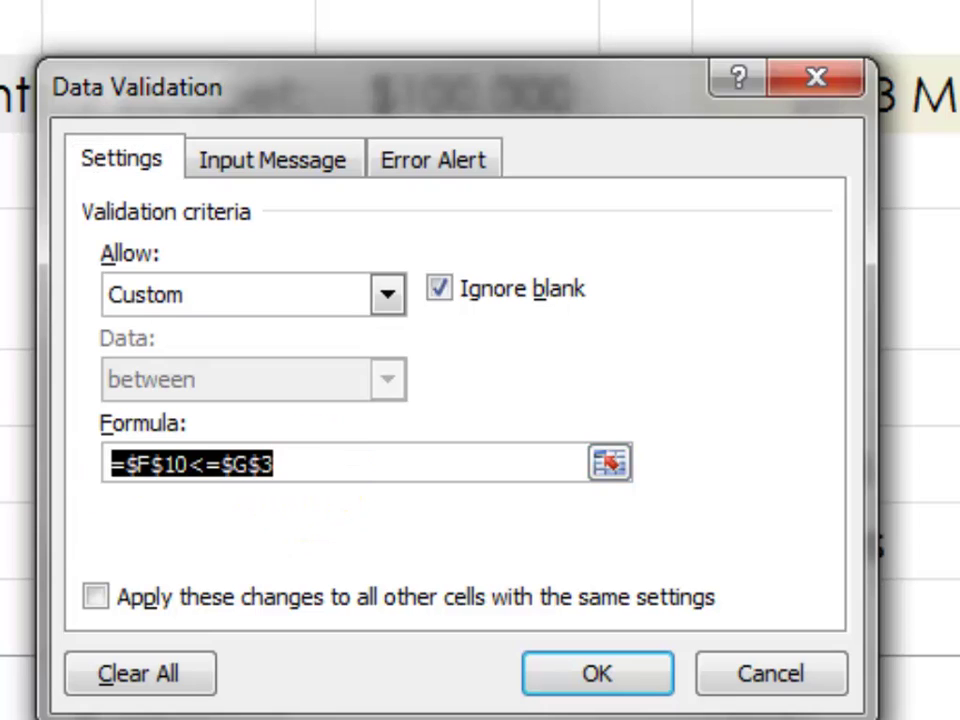
key(Delete)
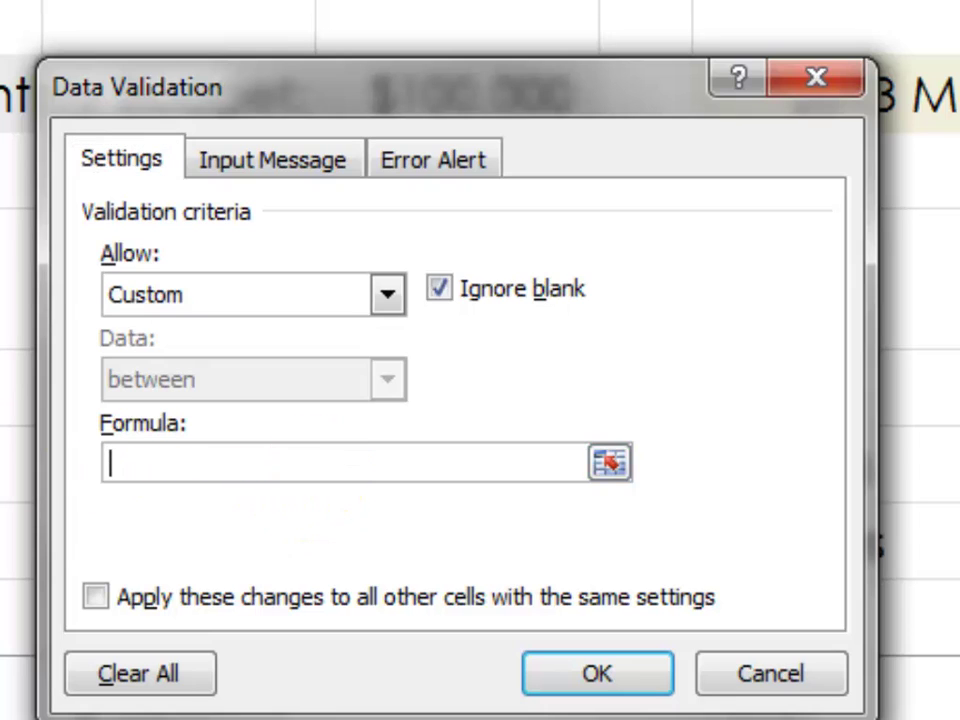
click(396, 296)
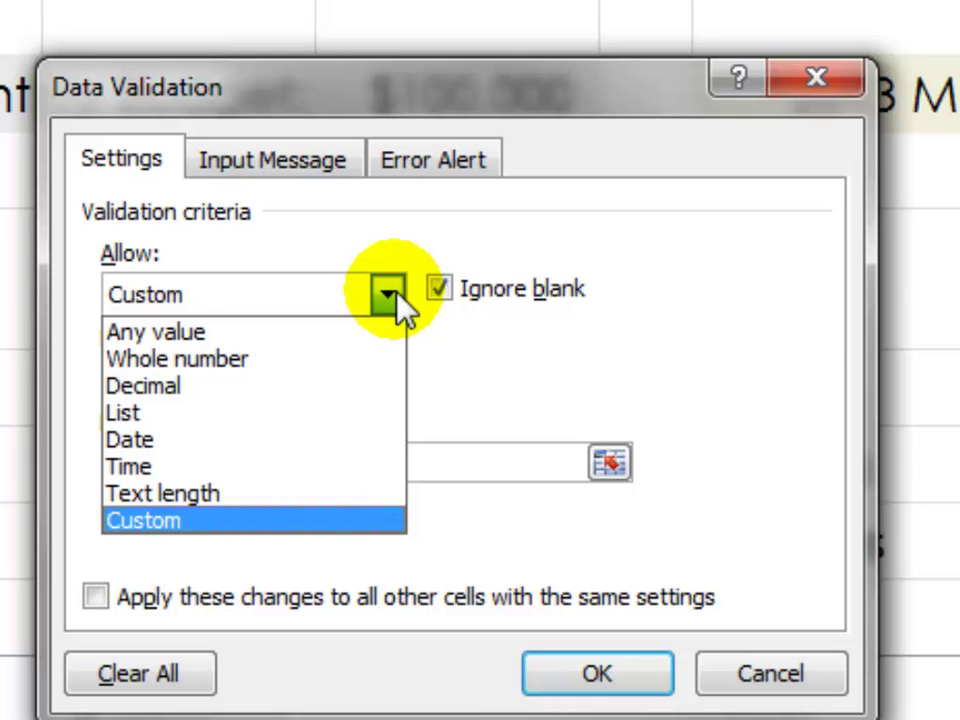
click(312, 540)
click(158, 463)
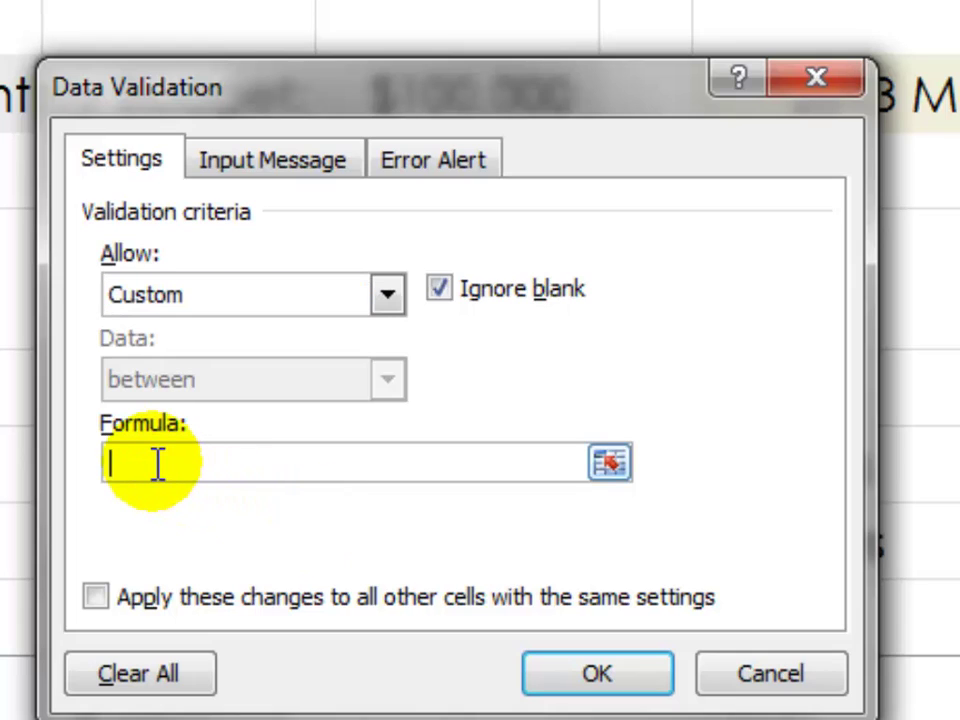
Enter the custom validation formula =$F$10<=$G$3, using absolute references to the 2013 total and the 2013 monthly budget.
text(=)
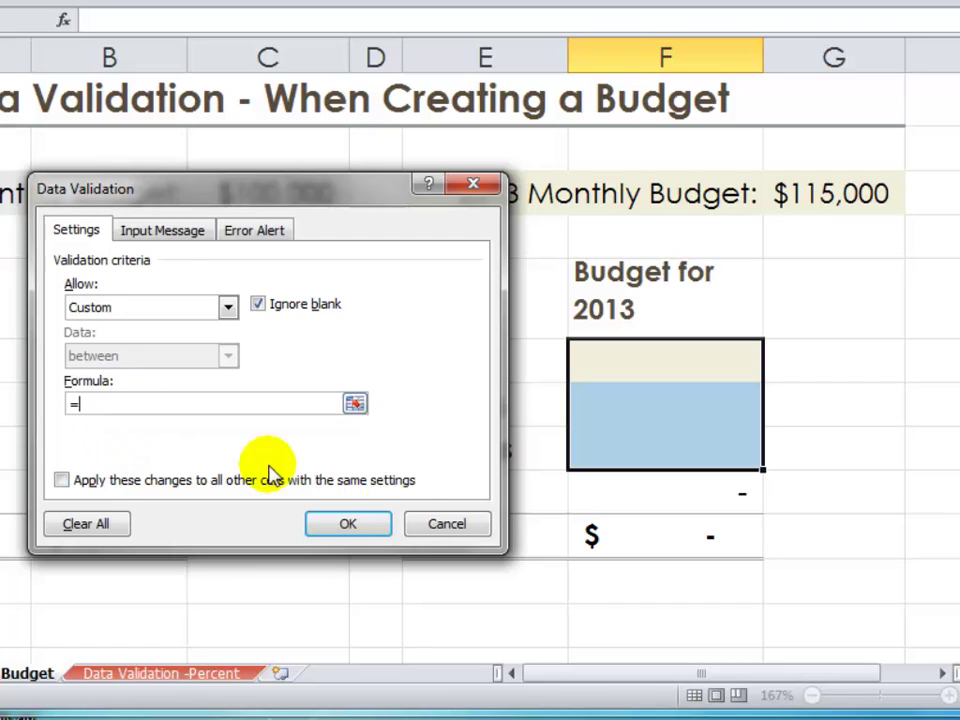
click(654, 536)
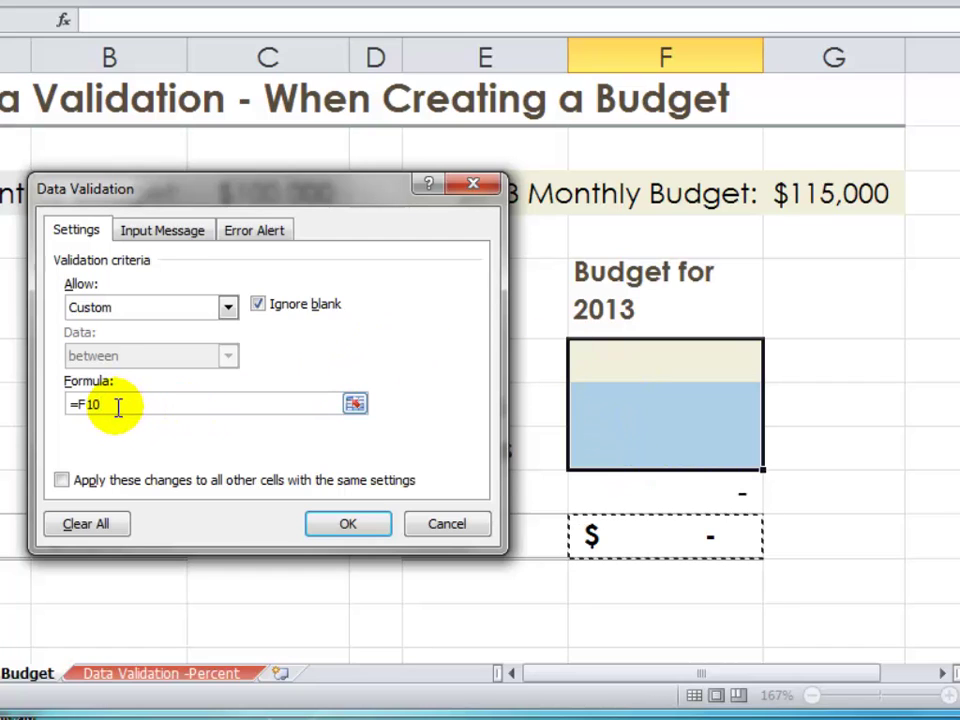
key(F4)
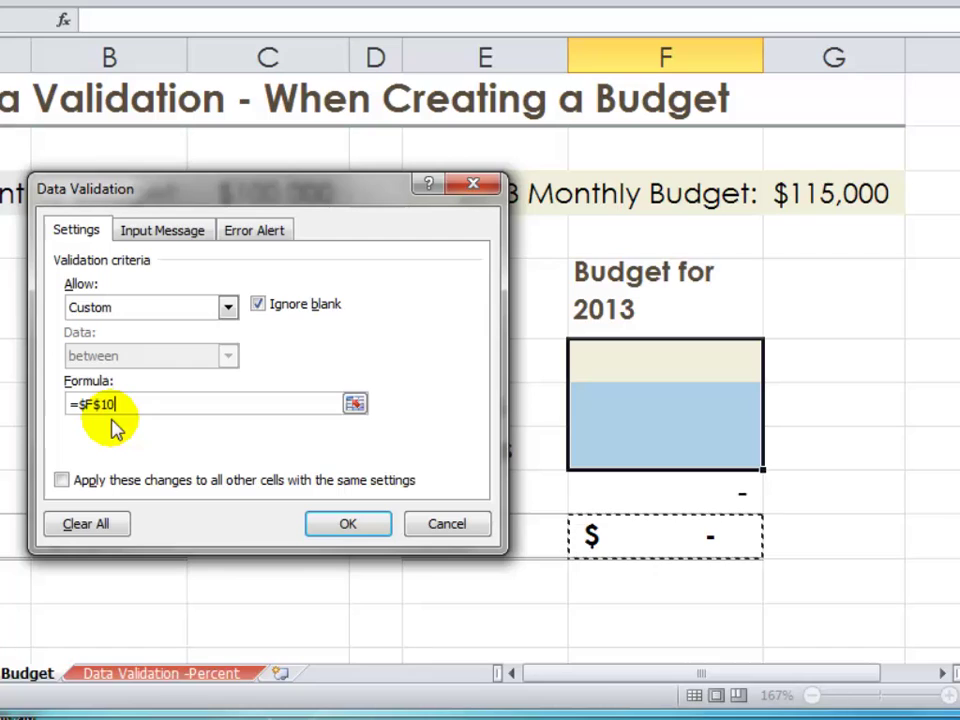
text(<)
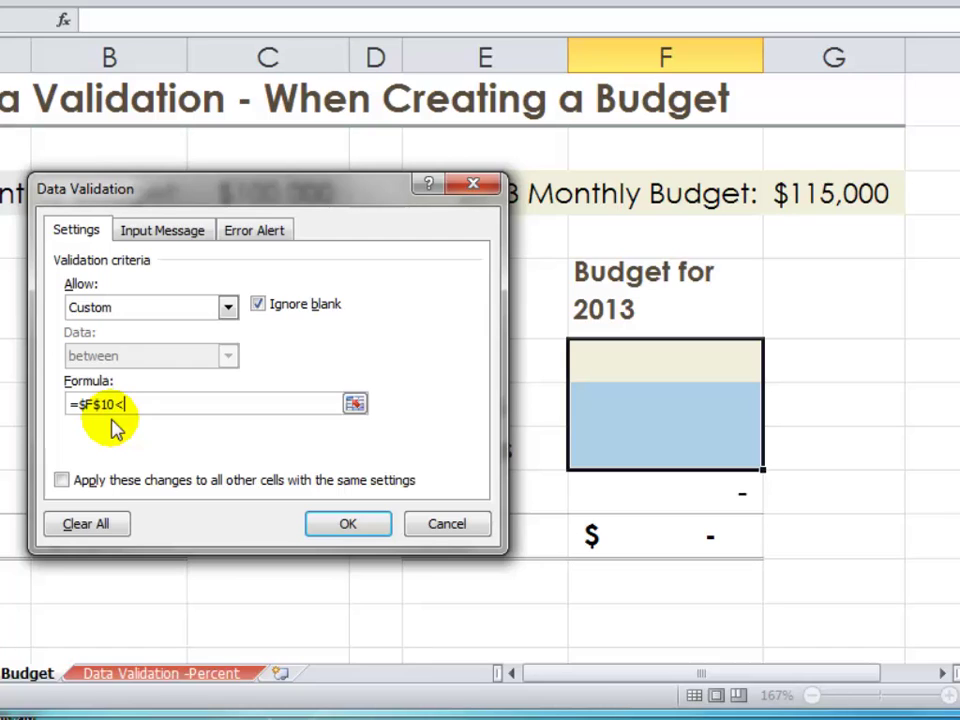
text(=)
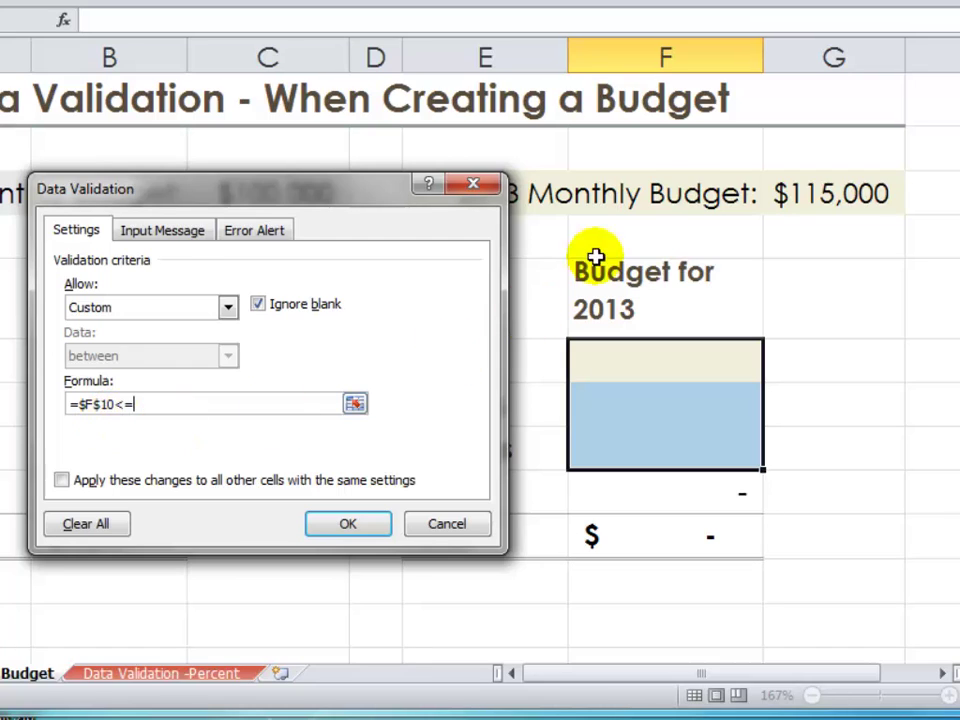
click(859, 189)
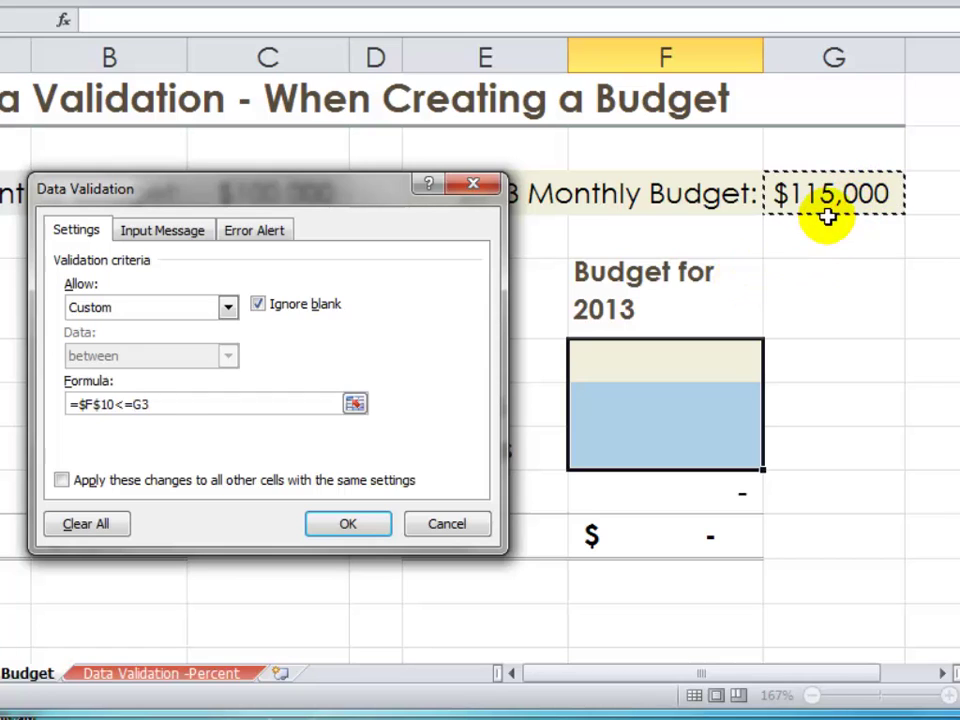
key(F4)
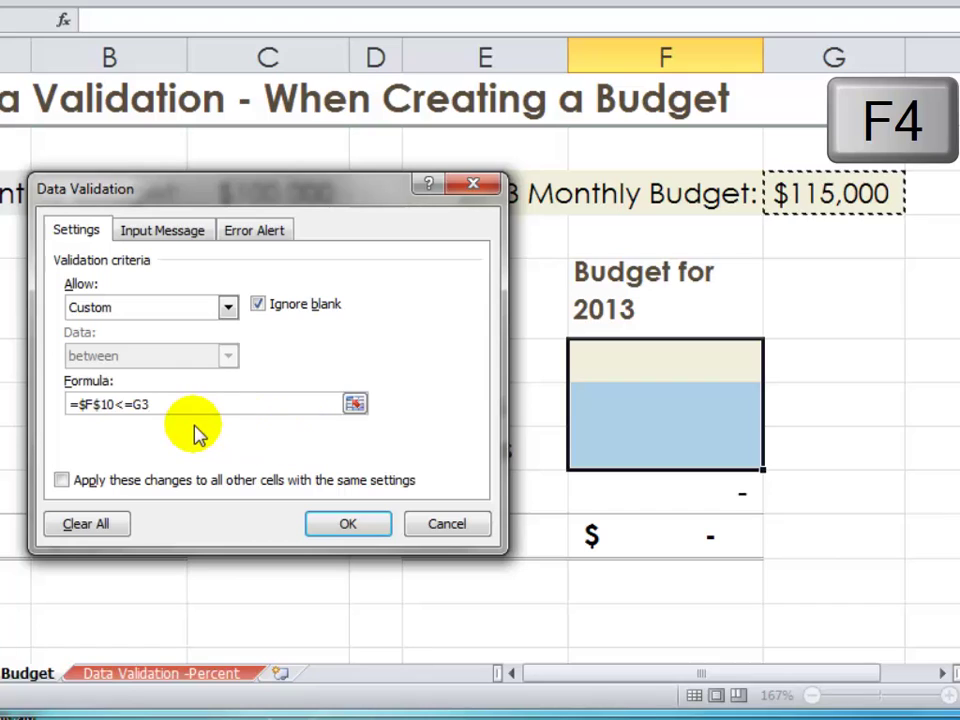
key(F4)
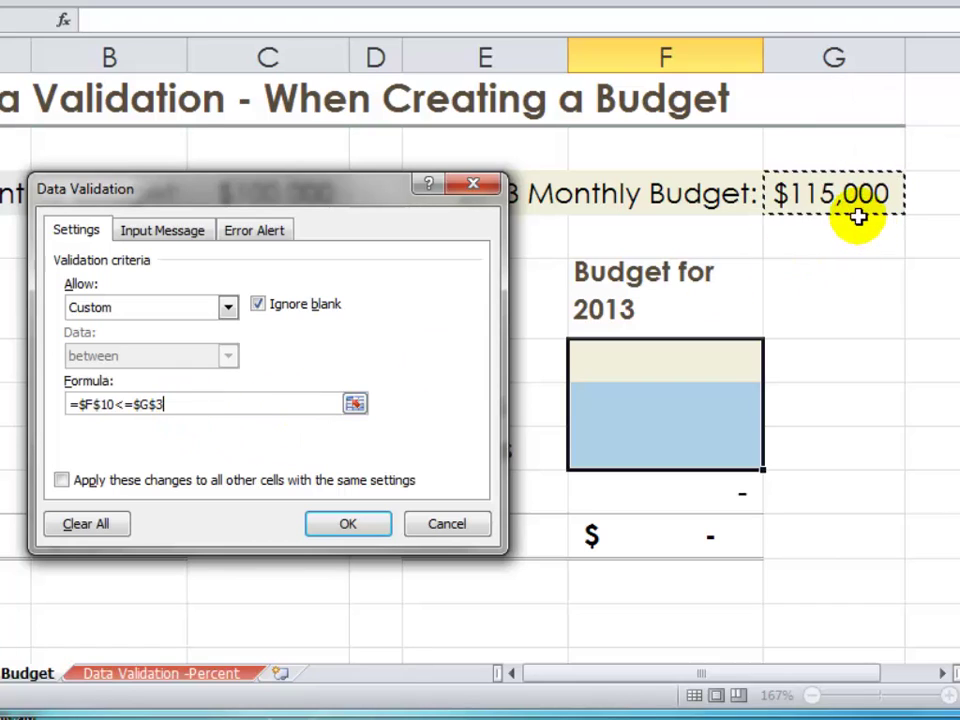
Keep the error alert style as Stop with its existing message and apply the validation to the 2013 entry cells.
click(265, 232)
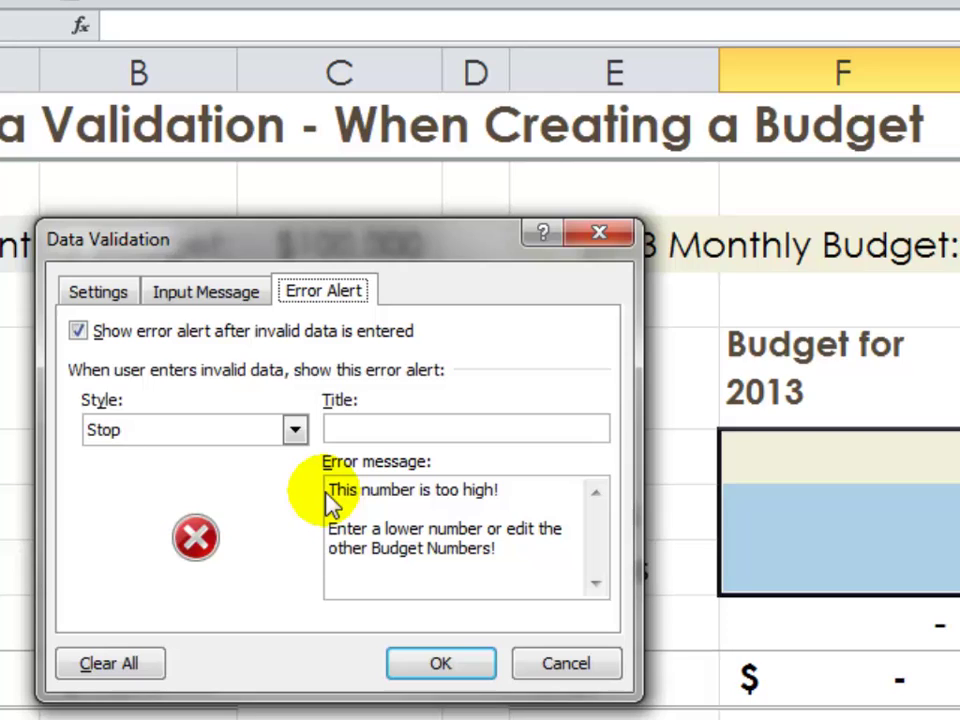
click(295, 438)
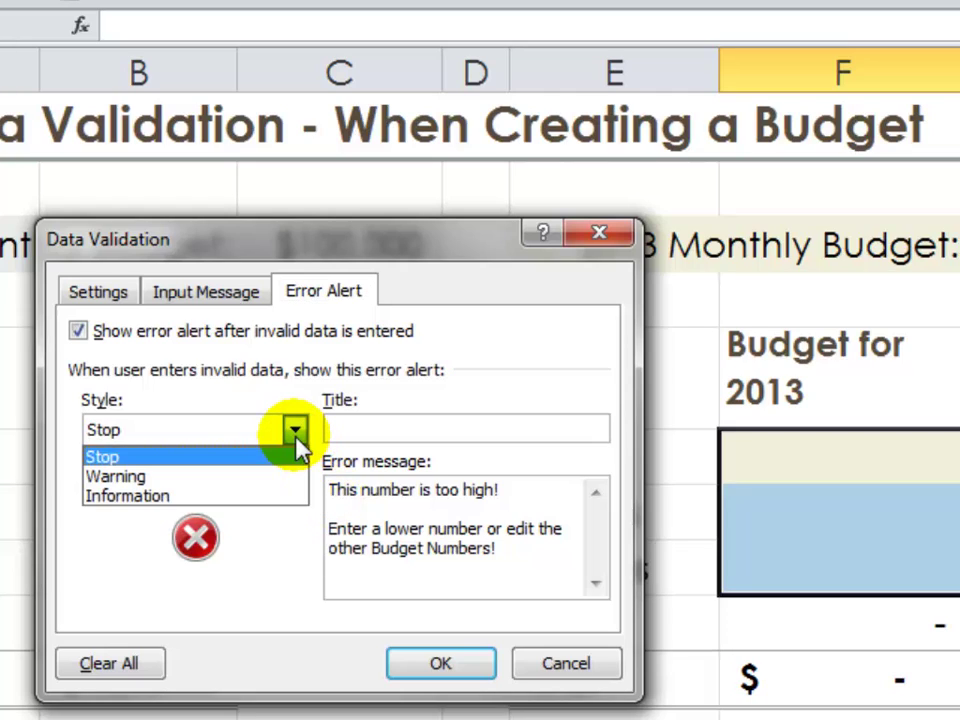
click(250, 457)
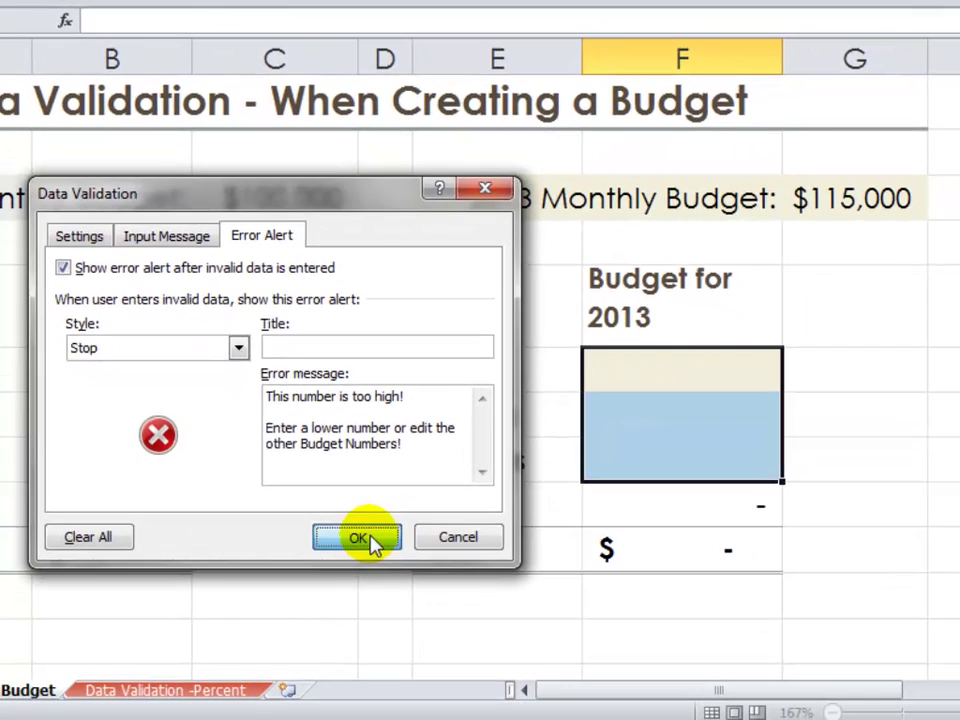
click(410, 598)
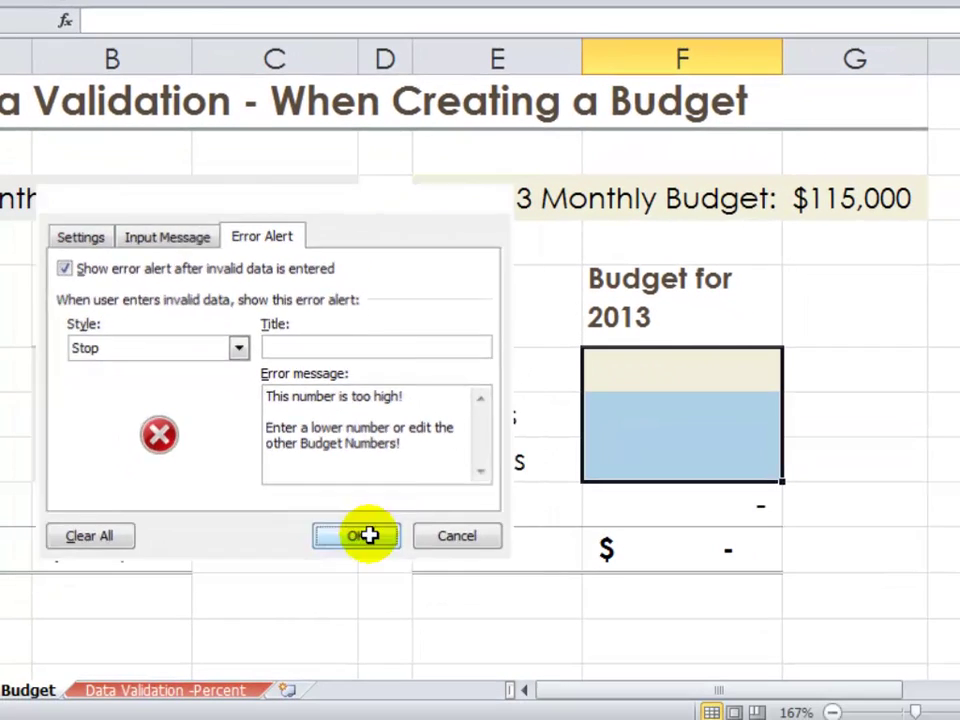
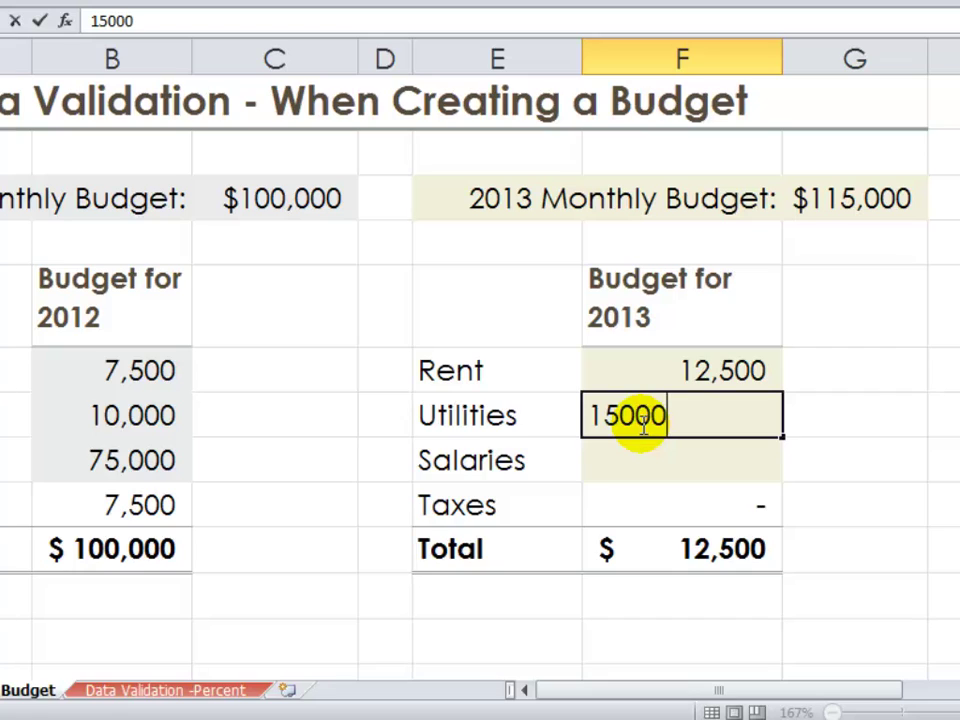
Set the 2013 utilities to 15000 and compare the 2013 and 2012 budget columns.
key(Return)
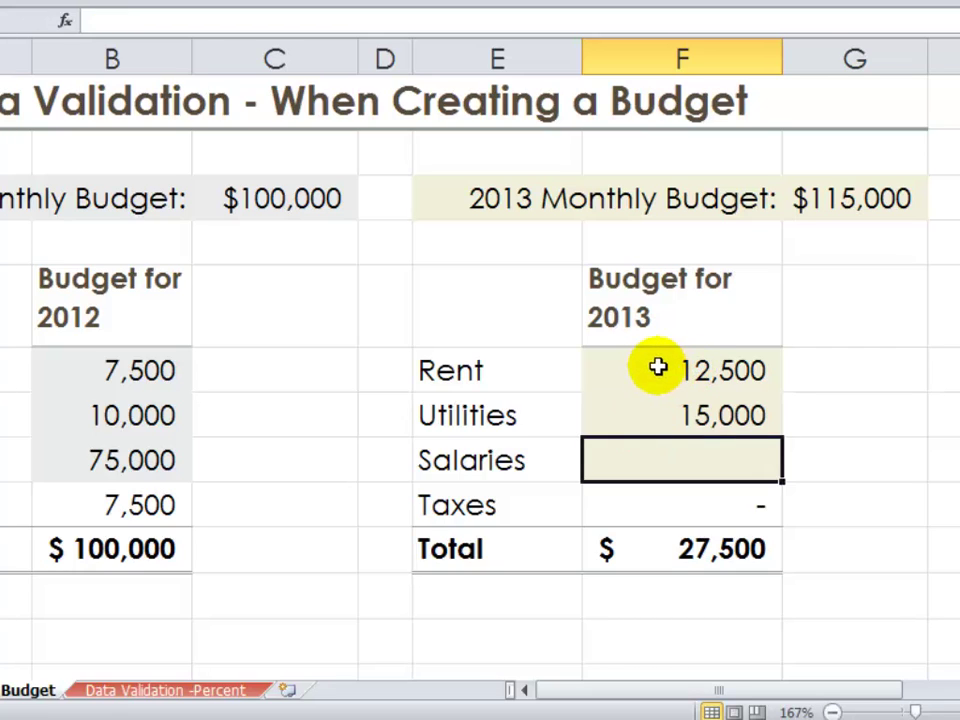
click(652, 311)
click(106, 315)
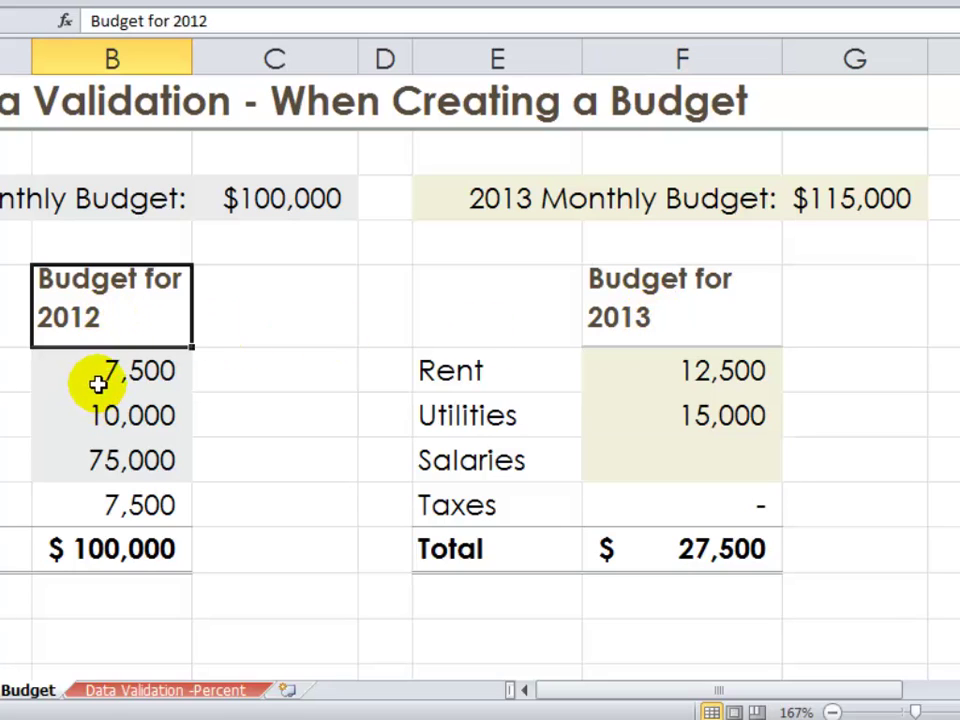
Try to set the 2013 salaries in F8 to 85000, then cancel the entry from the validation alert.
click(646, 459)
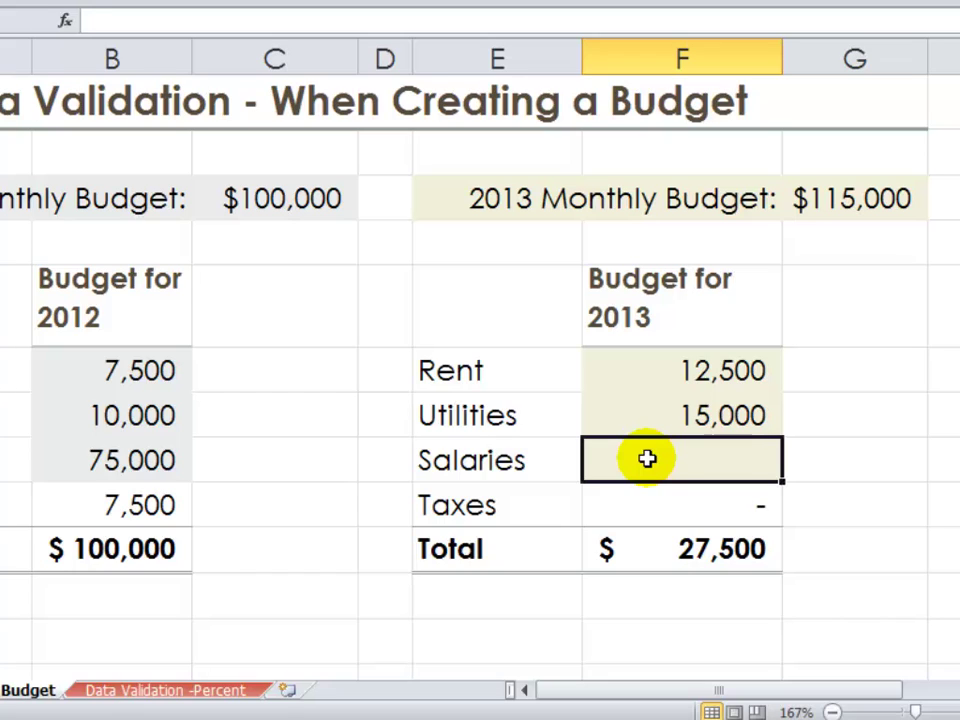
text(85000)
key(Return)
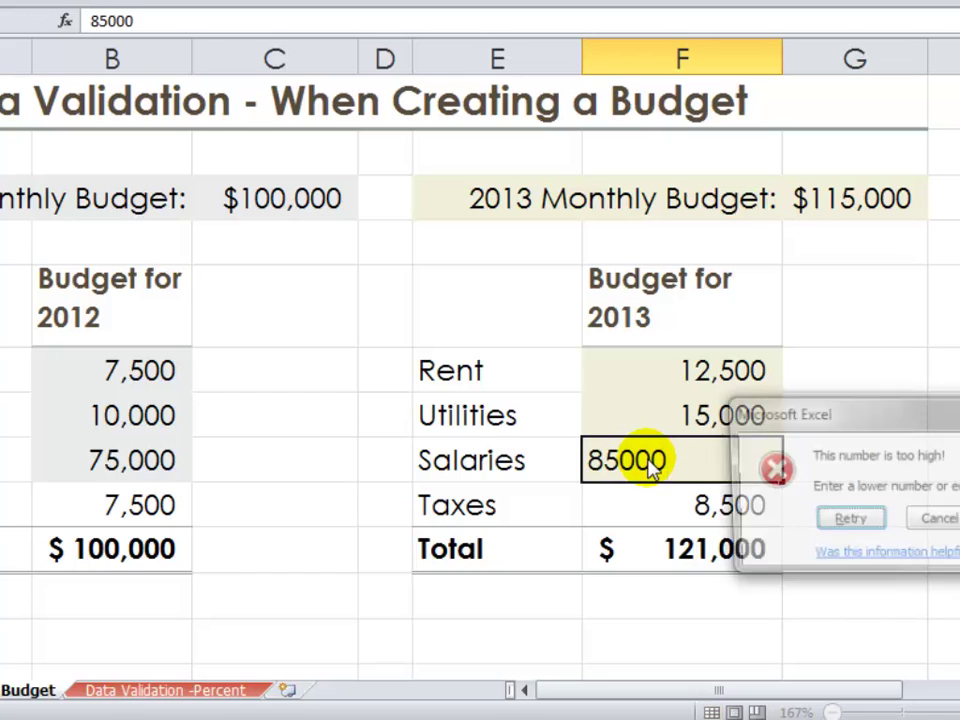
drag(912, 407, 150, 381)
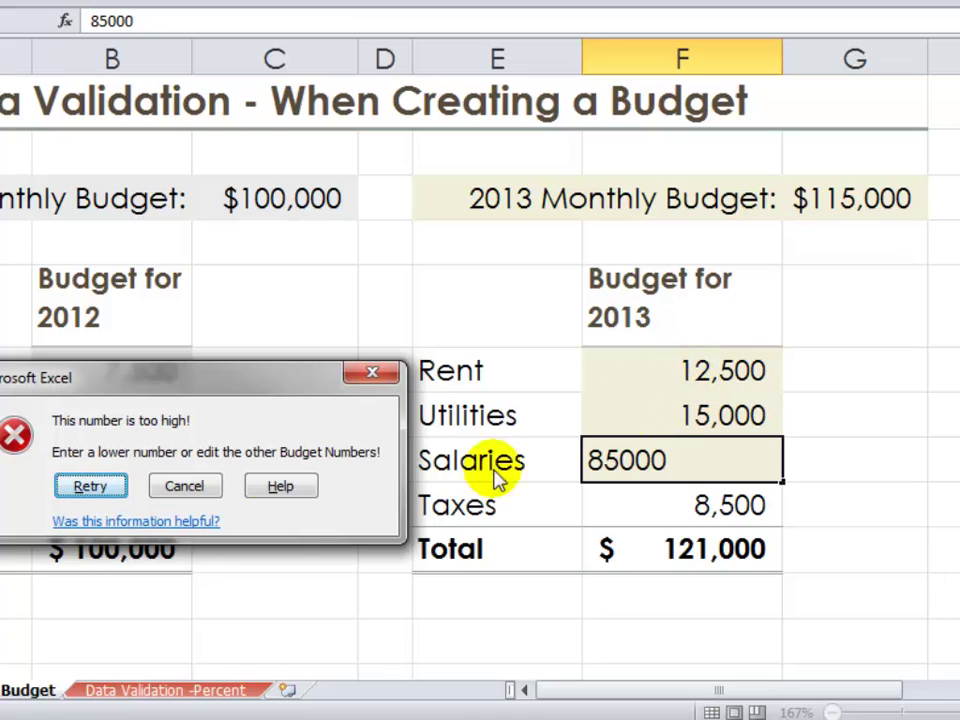
click(180, 490)
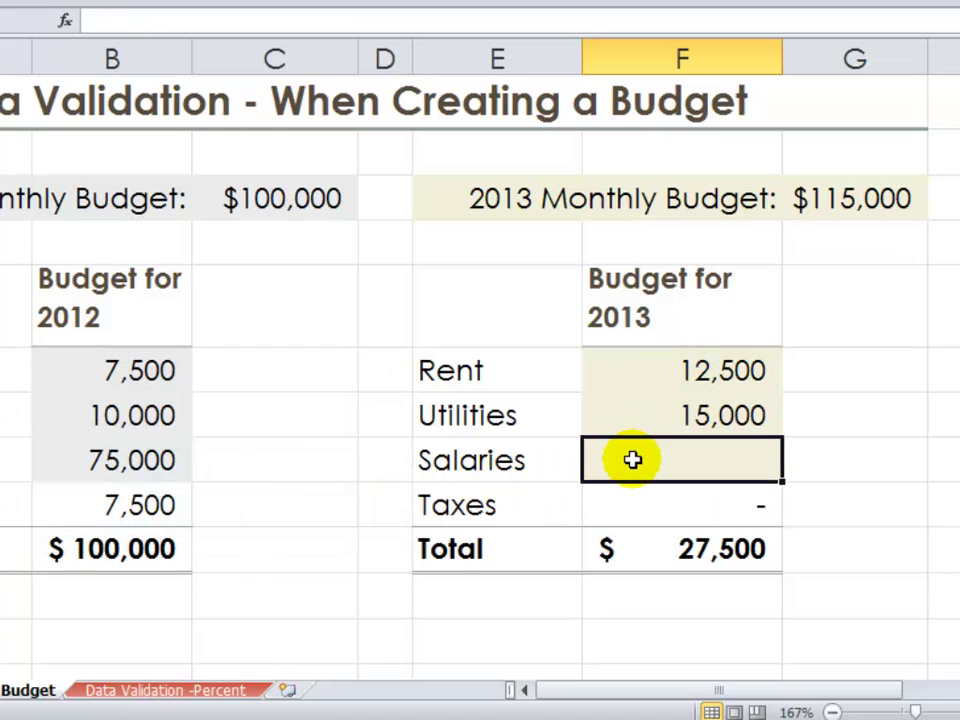
Set the 2013 salaries in F8 to 75000 and check the 2013 total and taxes cells.
text(750)
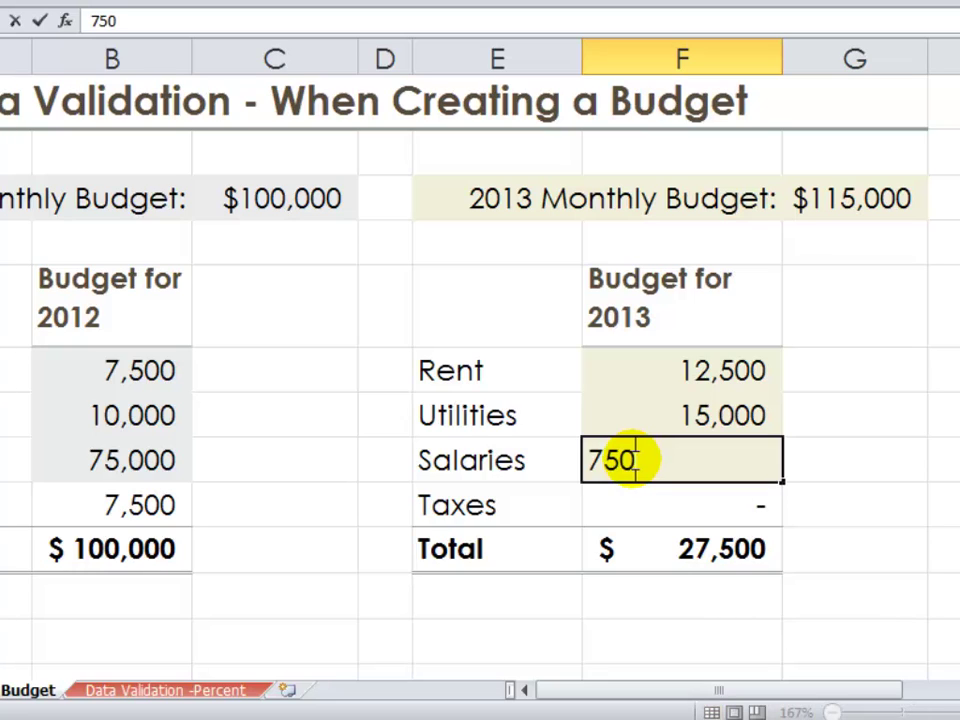
text(00)
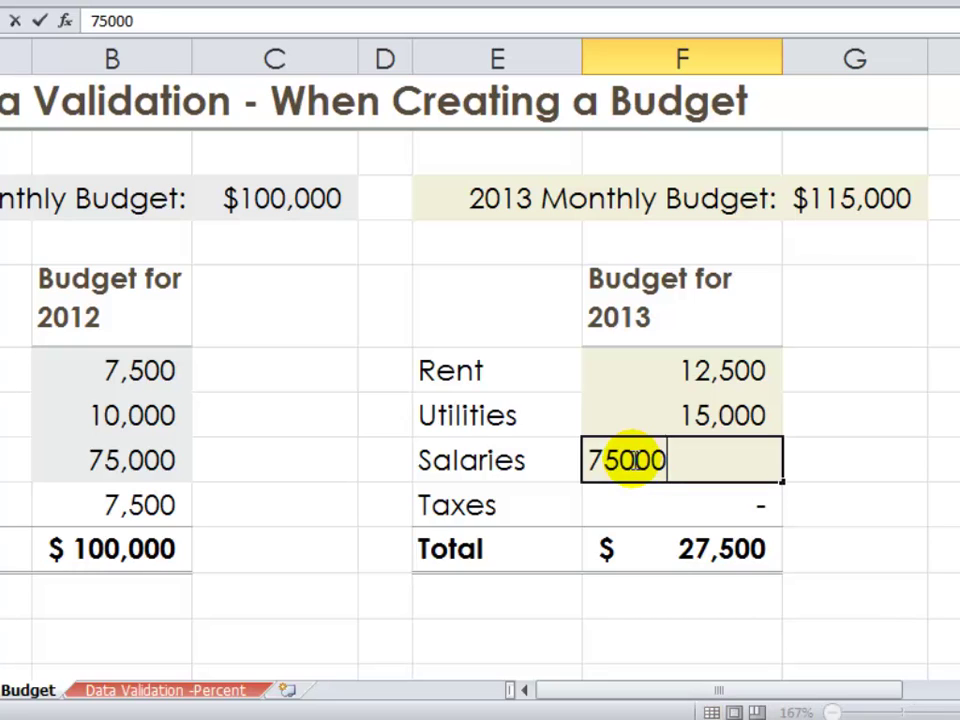
key(Return)
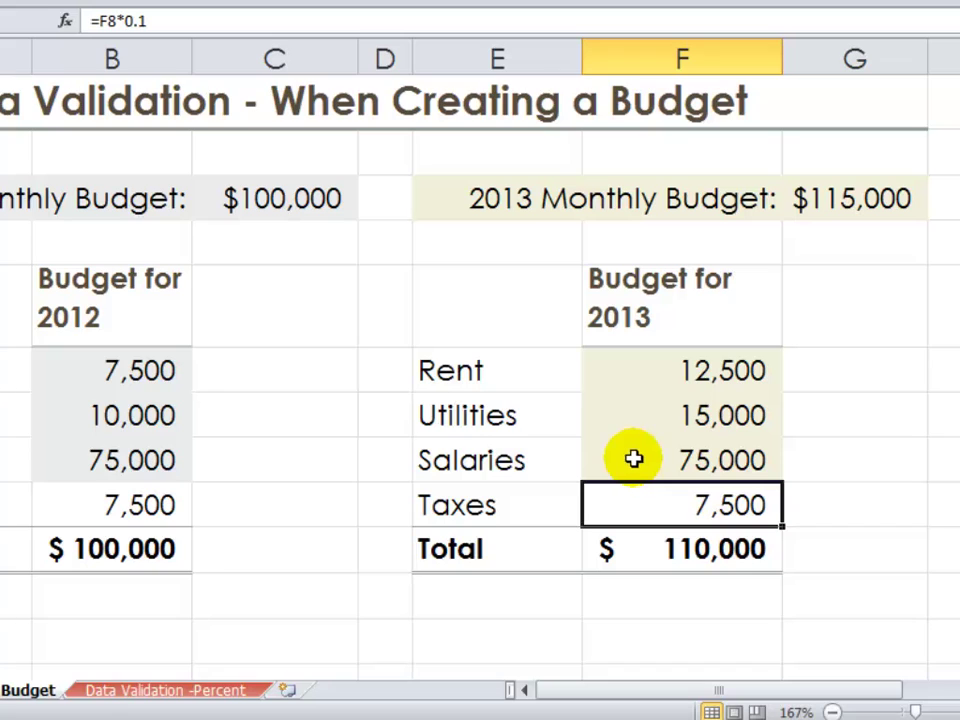
click(686, 545)
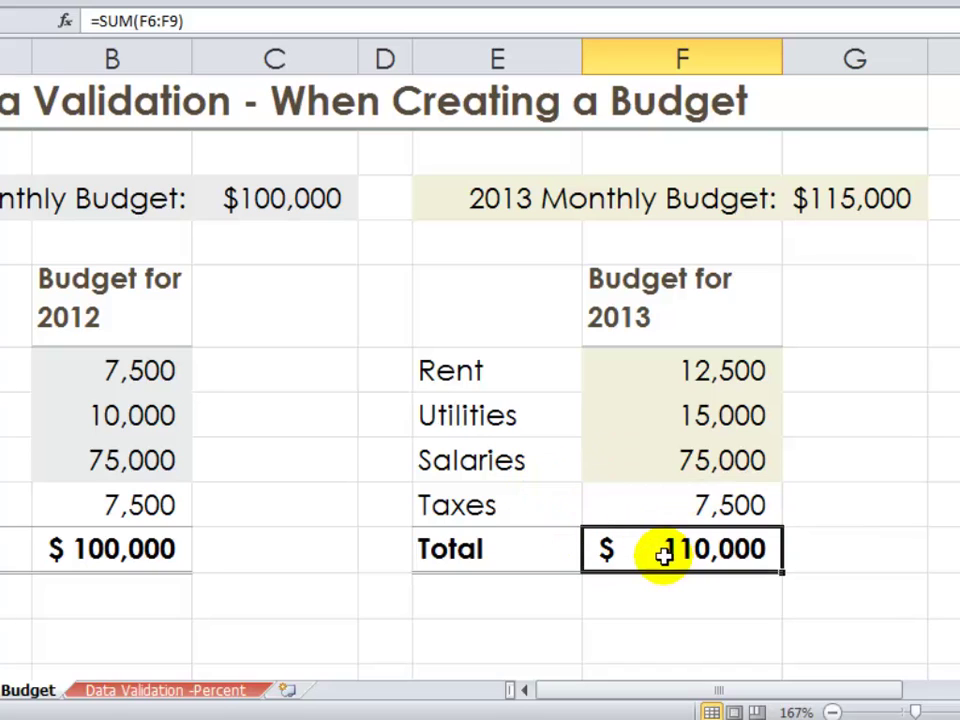
click(652, 462)
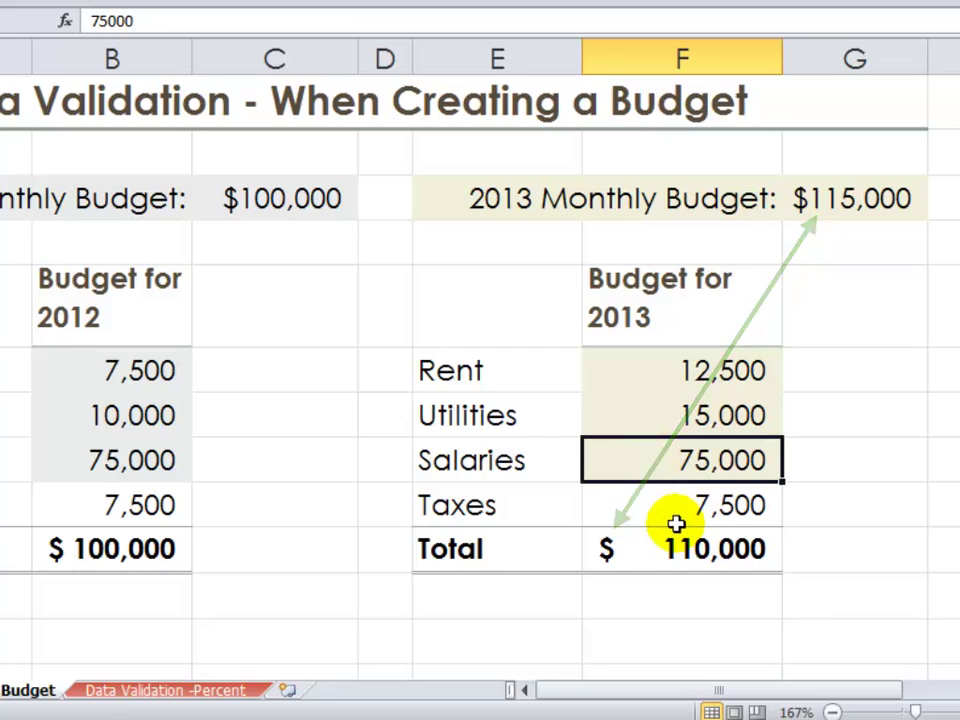
click(669, 506)
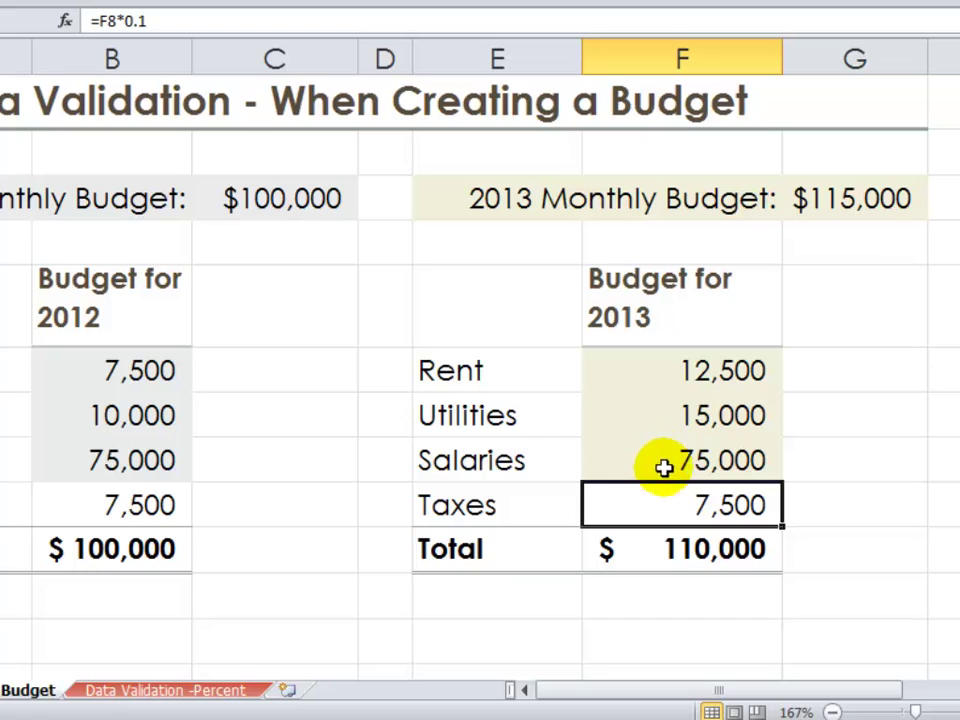
Try to raise the 2013 salaries in F8 to 80000, then cancel the entry.
click(660, 465)
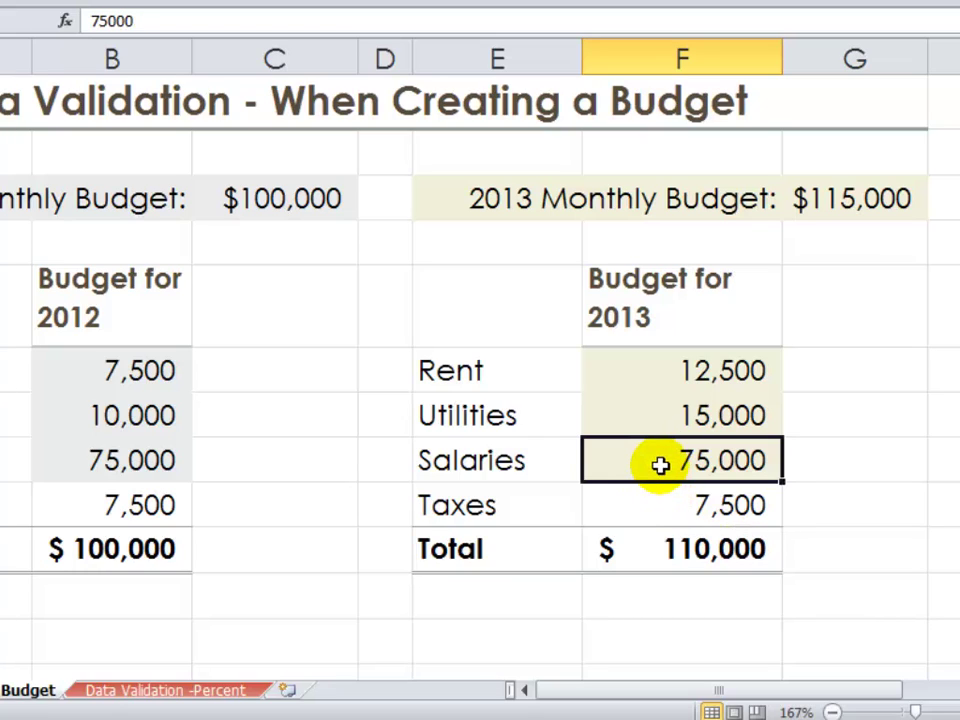
text(80000)
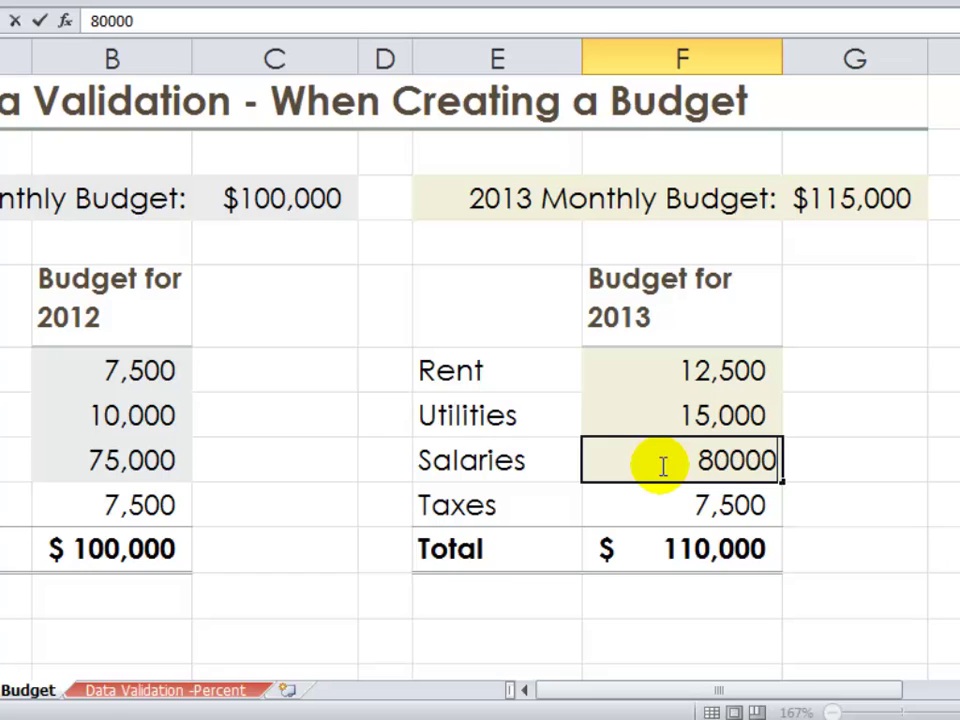
key(Return)
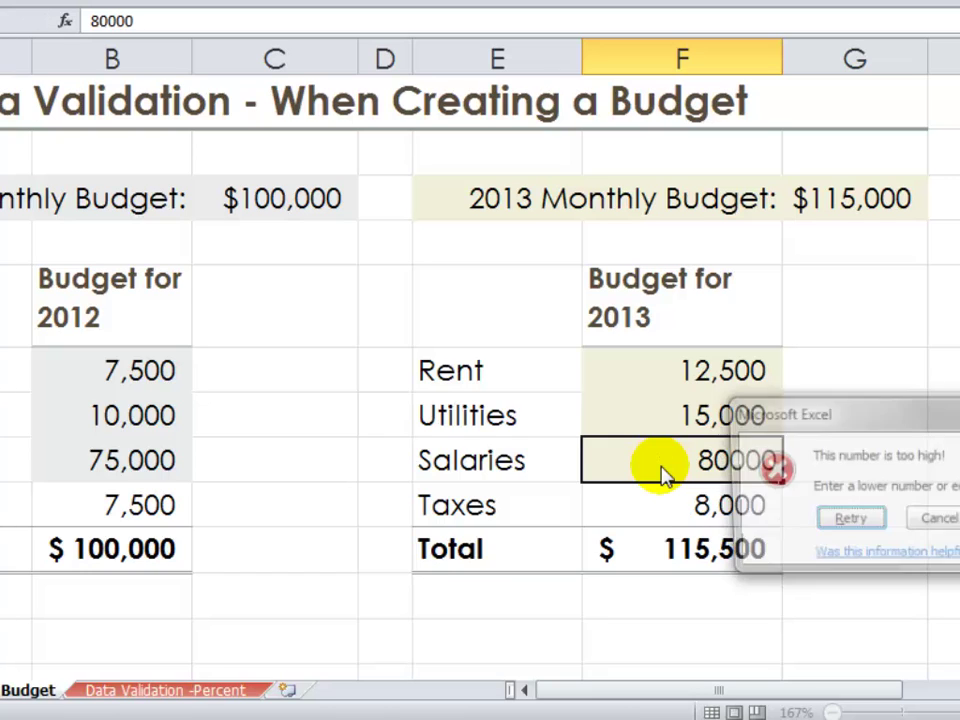
click(926, 522)
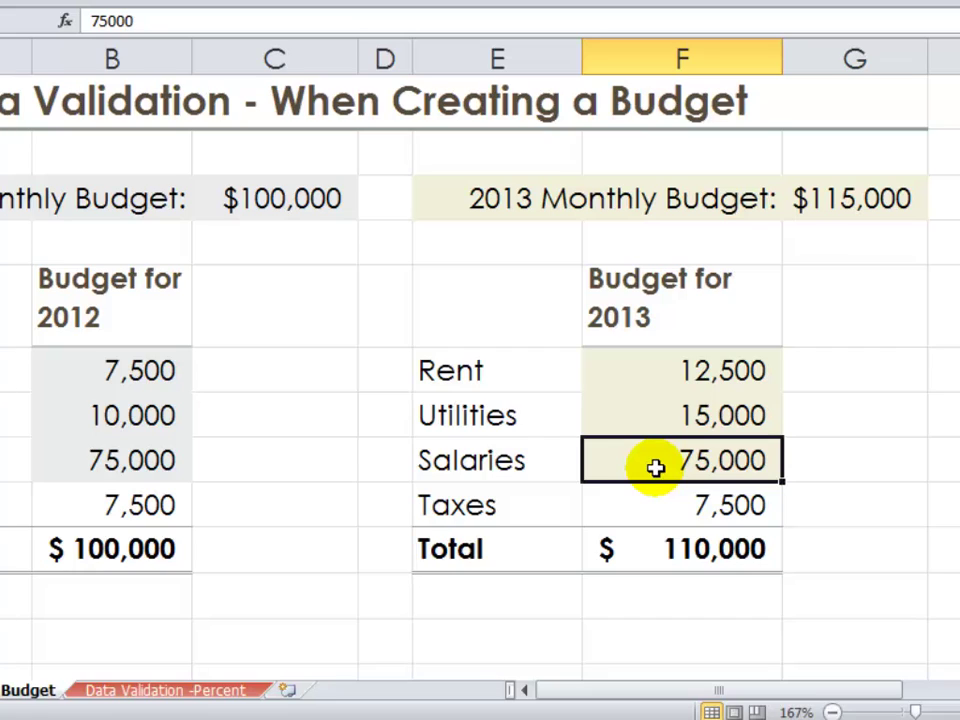
Set the 2013 salaries in F8 to 70000 and inspect the formula of the 2013 total without changing it.
text(70000)
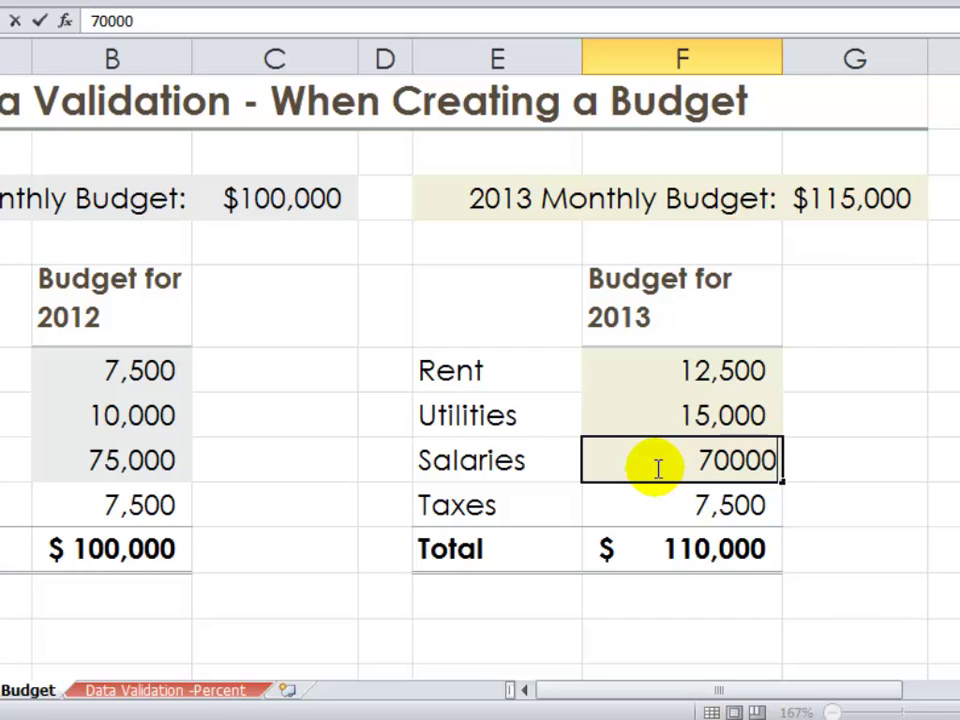
key(Return)
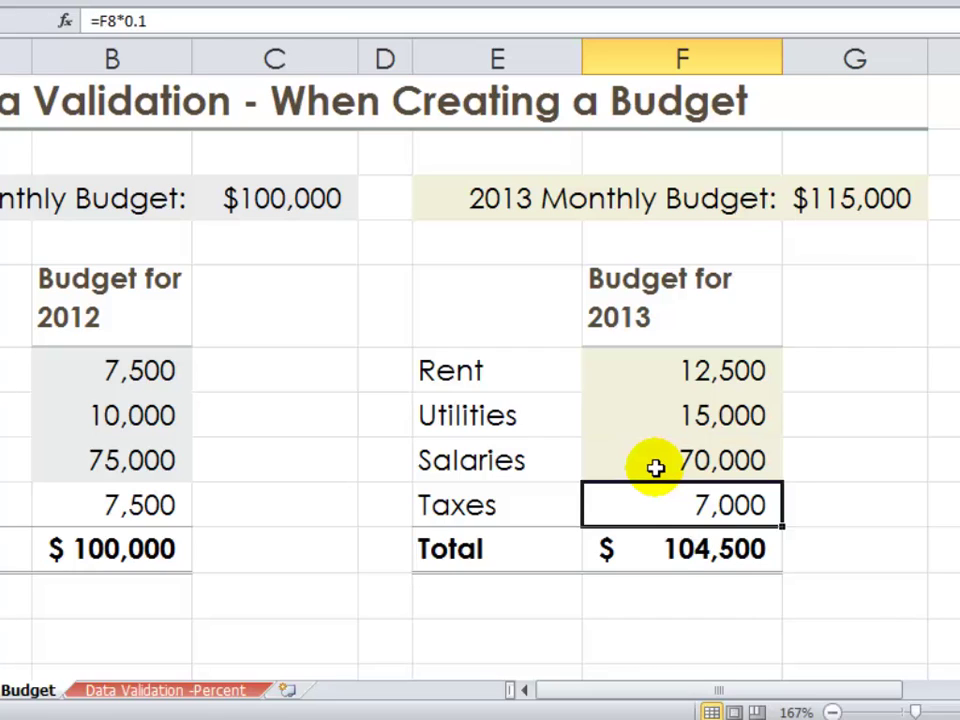
double_click(705, 551)
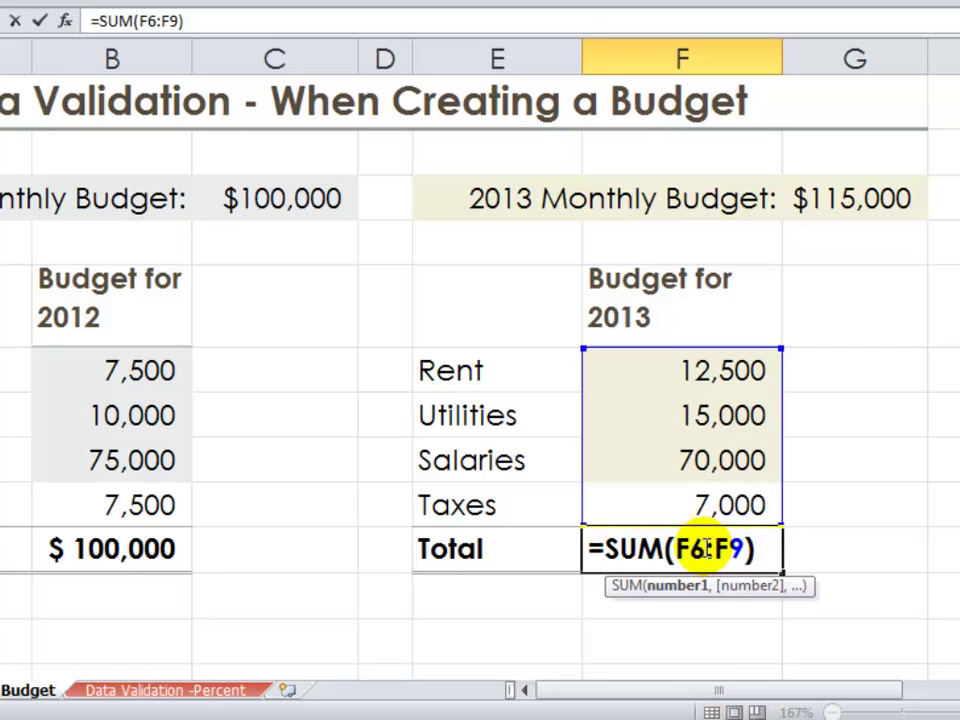
key(Escape)
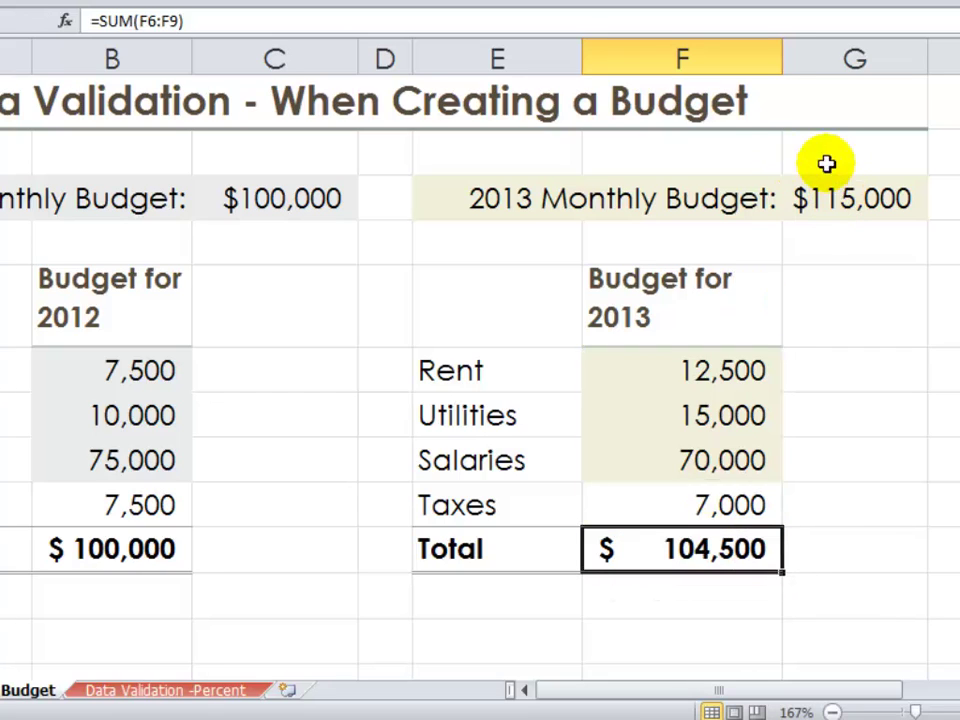
Switch to the Data Validation -Percent sheet and look over the 2012 percentage entries in C6:C8.
click(165, 690)
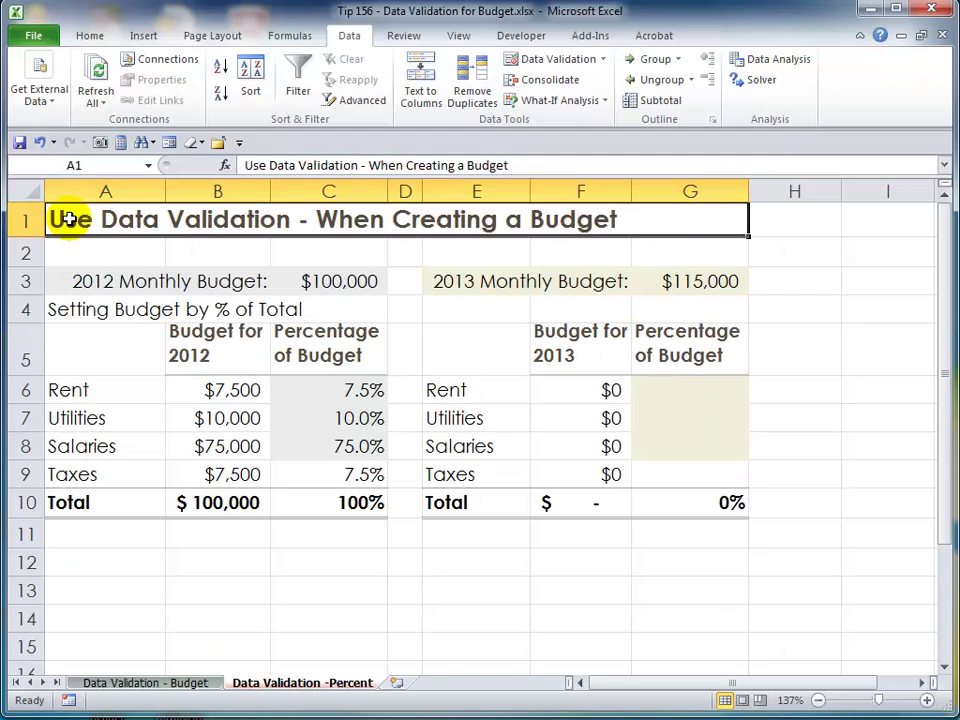
click(343, 390)
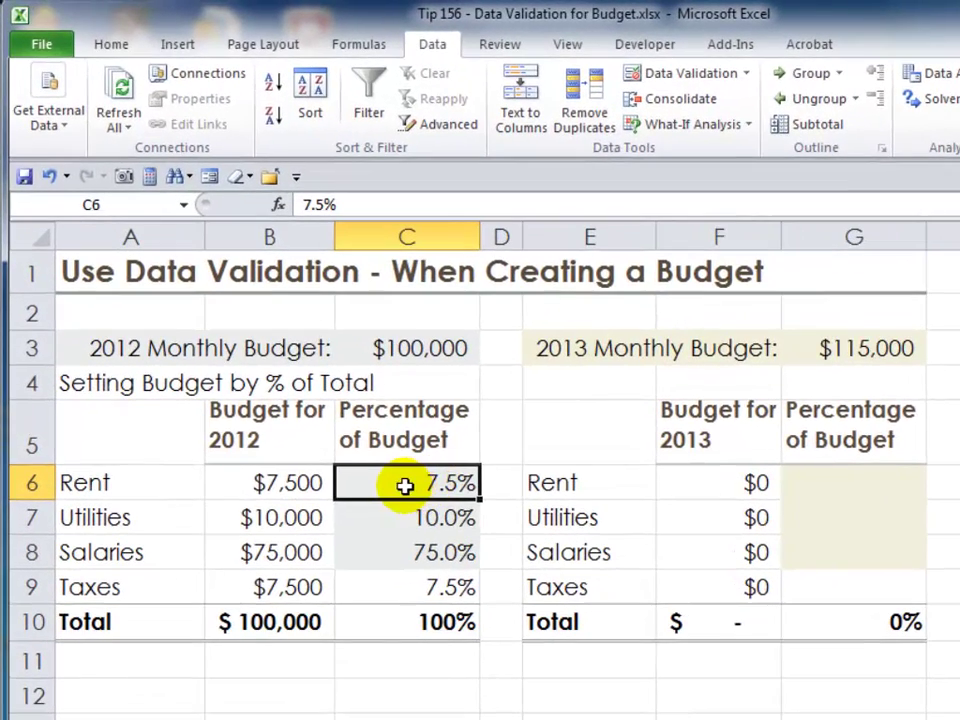
drag(404, 485, 403, 547)
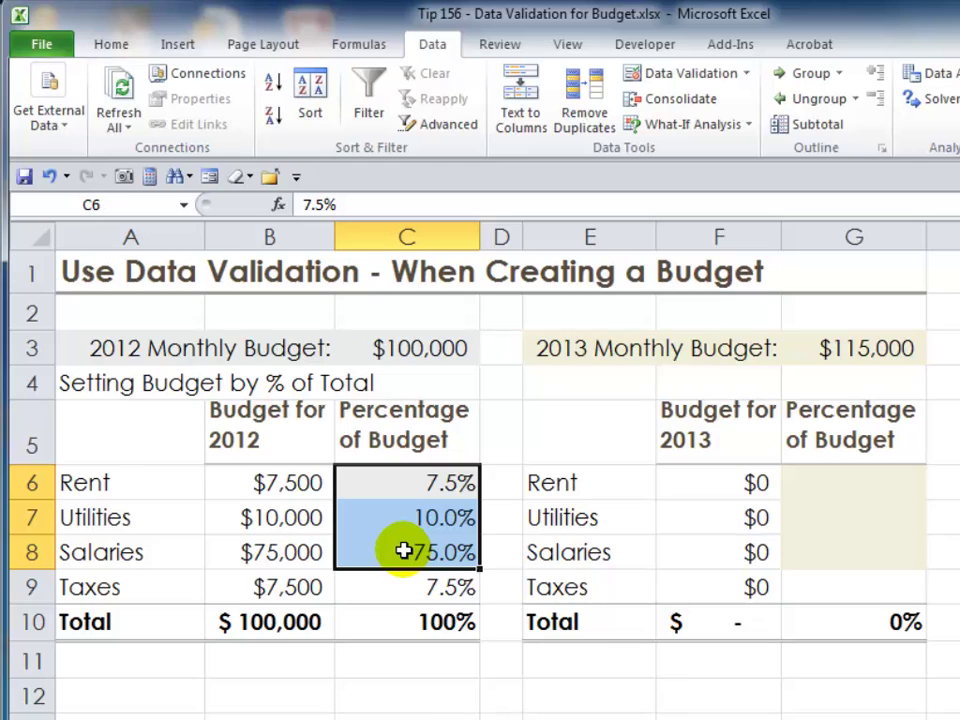
click(406, 482)
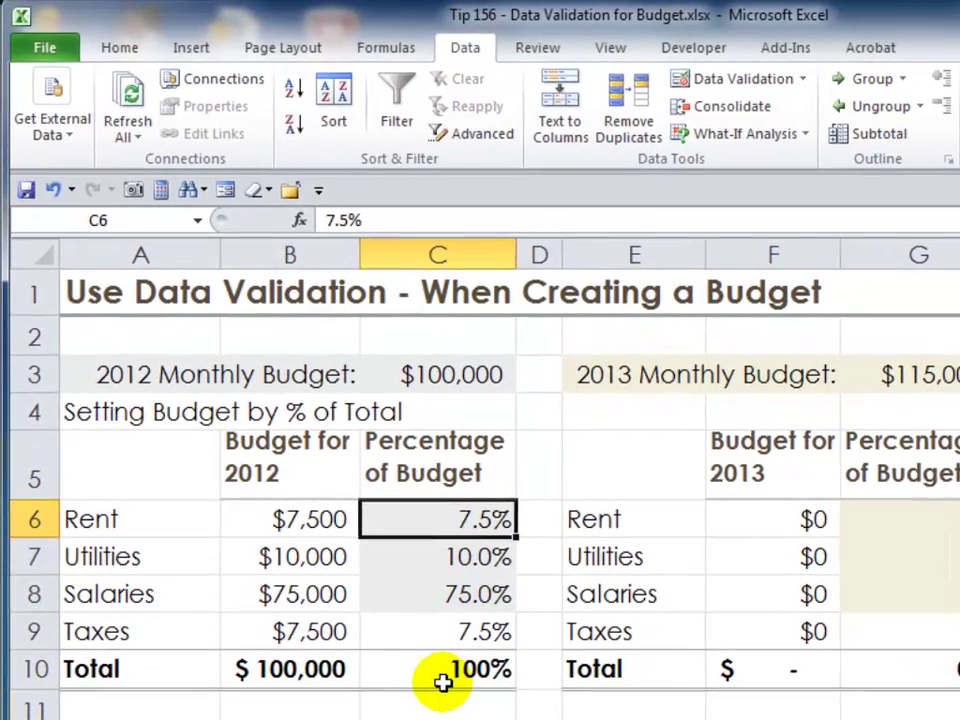
Inspect the formulas of the 2012 percentage total in C10 and the 2012 rent amount in B6 without changing them.
click(407, 628)
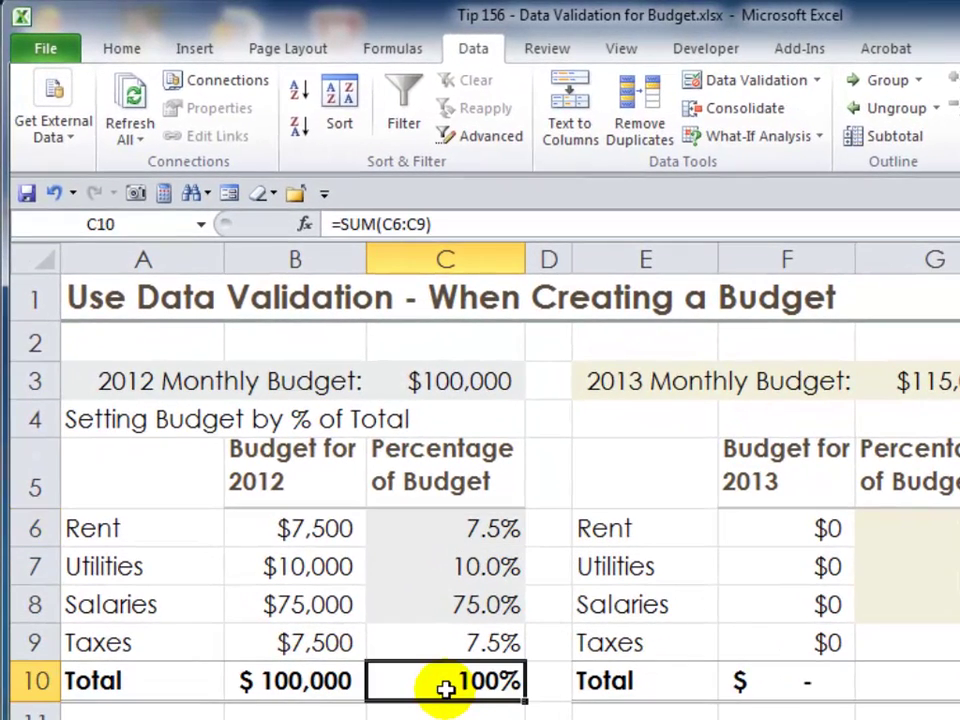
double_click(446, 686)
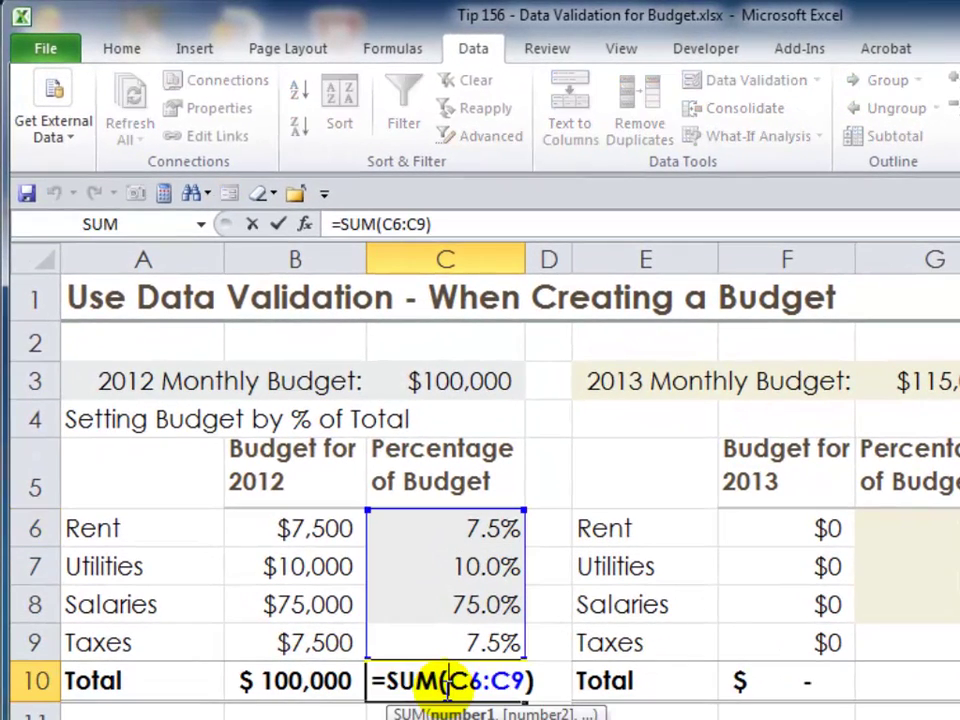
key(Escape)
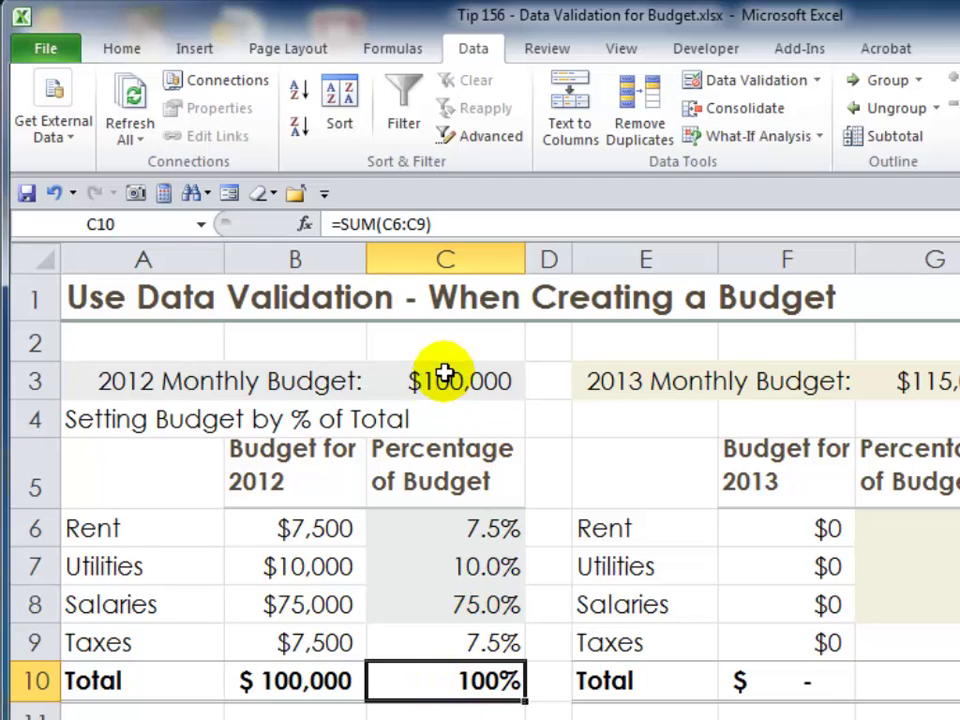
click(308, 529)
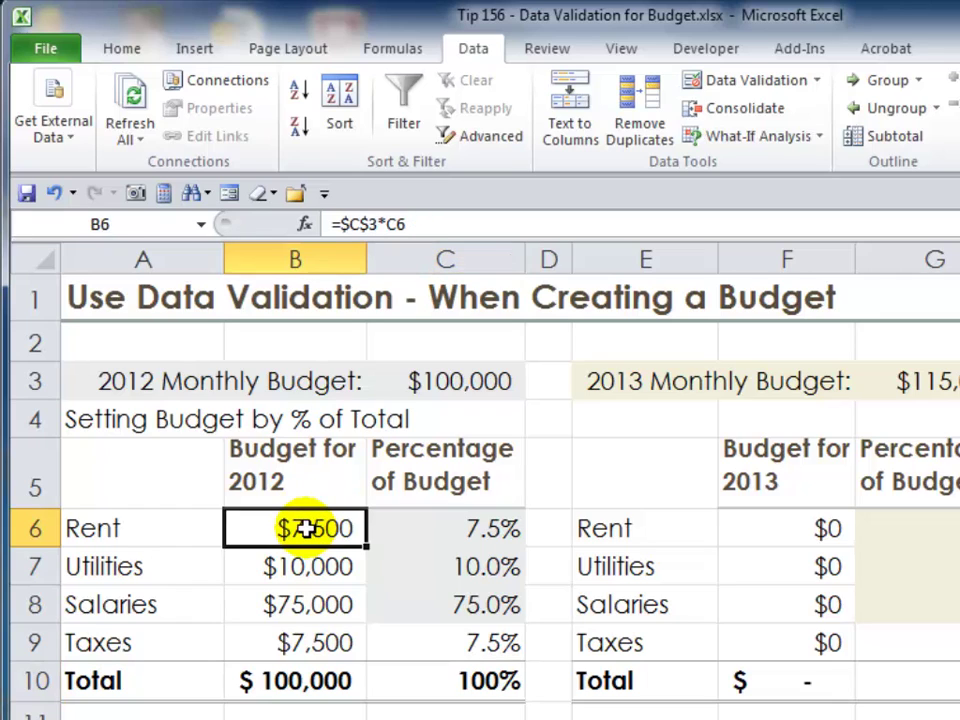
double_click(308, 529)
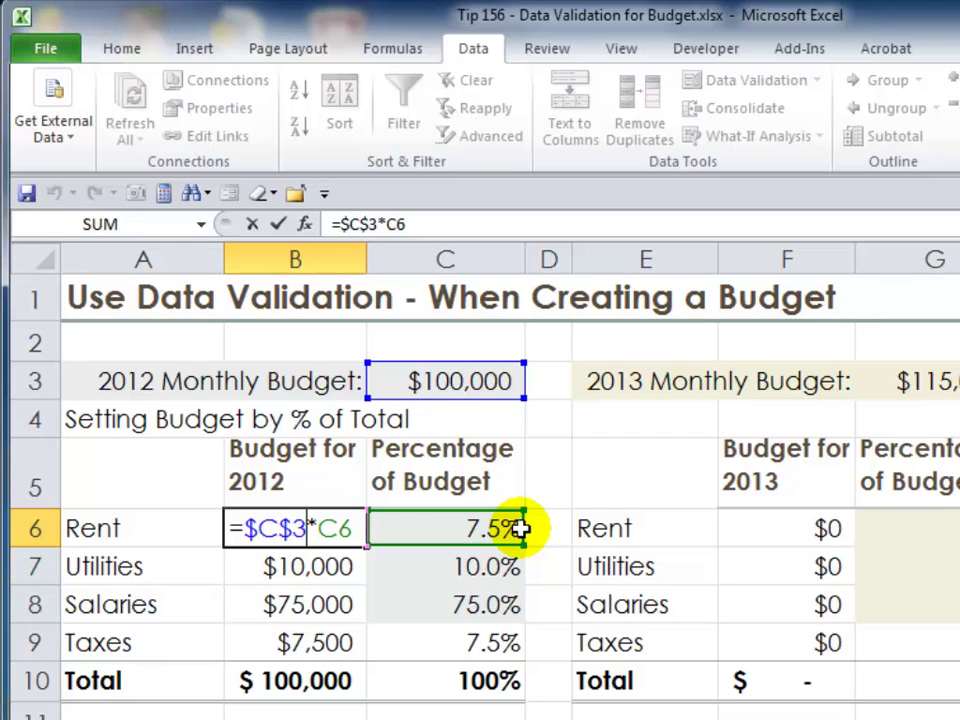
key(ctrl+Return)
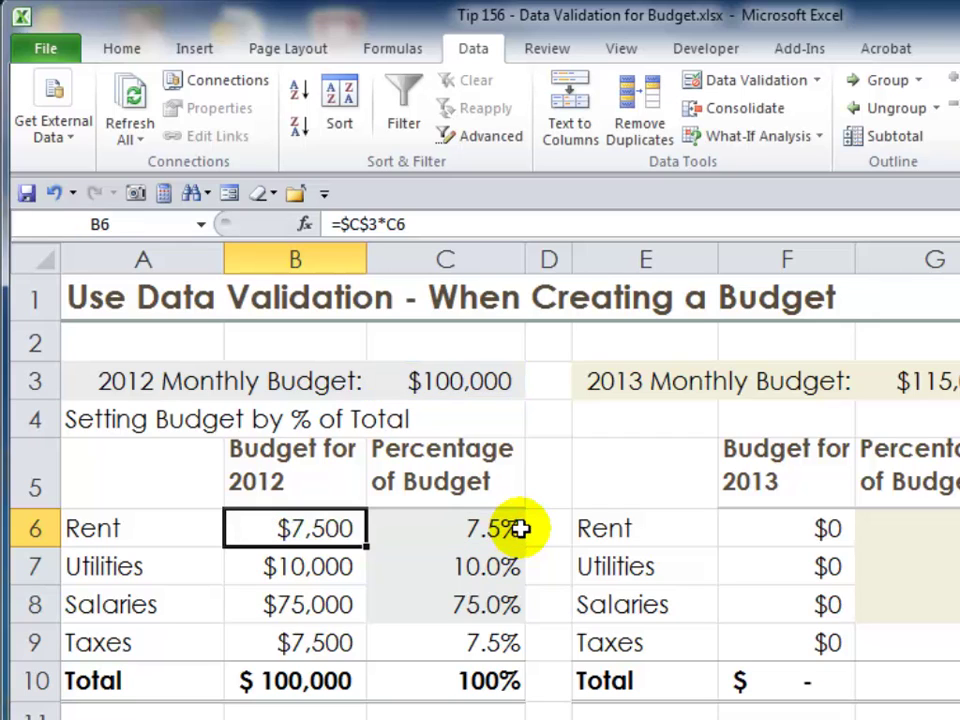
Try to set the 2012 rent percentage in C6 to 10%, then cancel the entry from the validation alert.
click(453, 530)
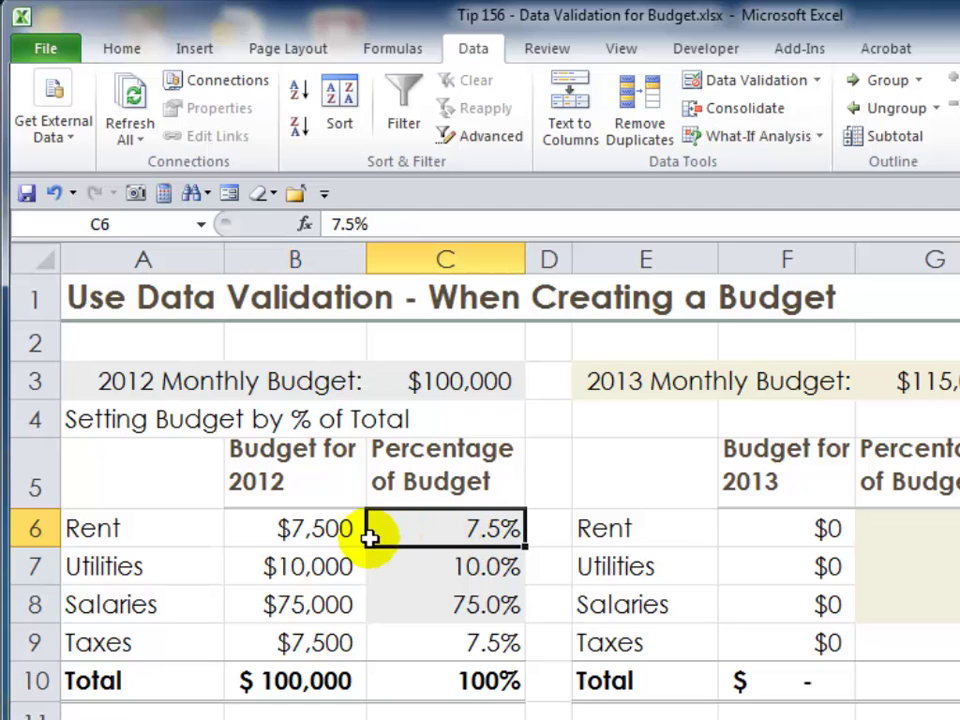
text(10)
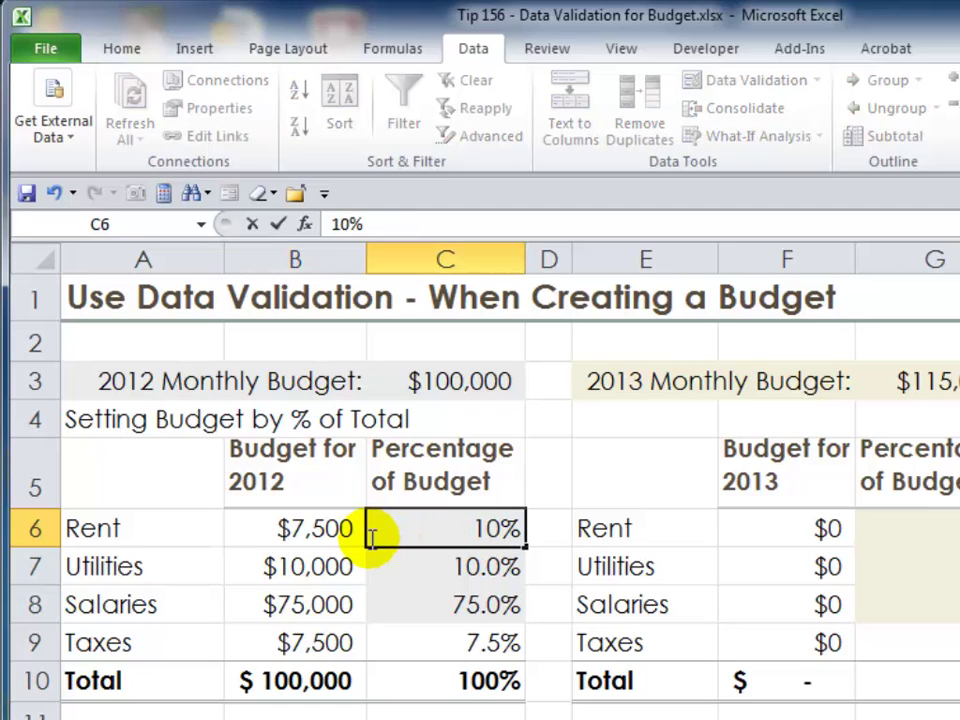
key(ctrl+Return)
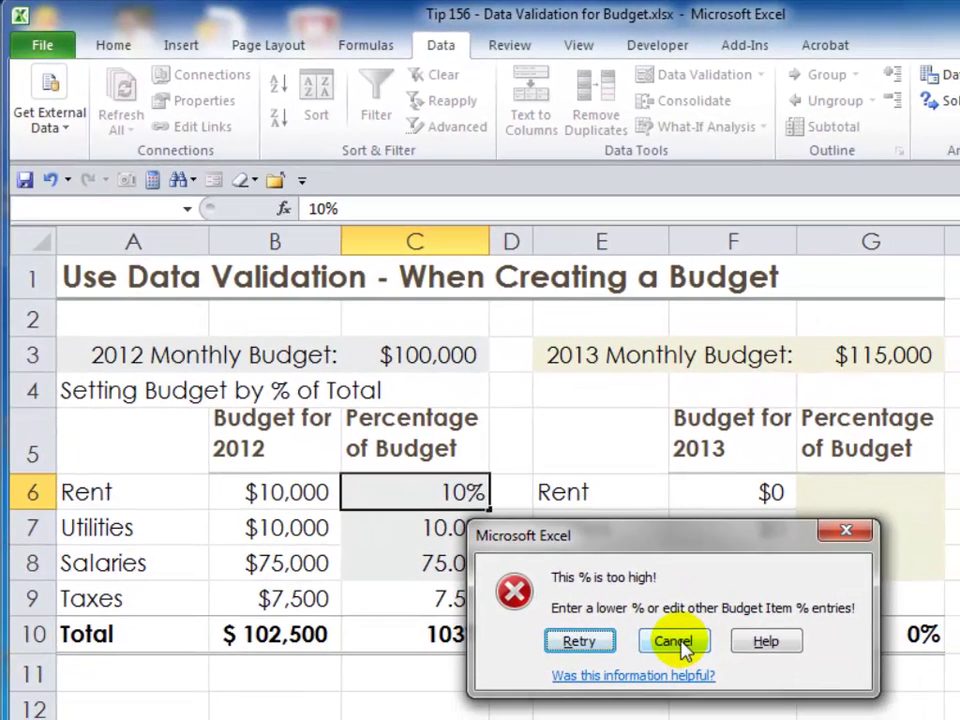
click(681, 645)
click(427, 527)
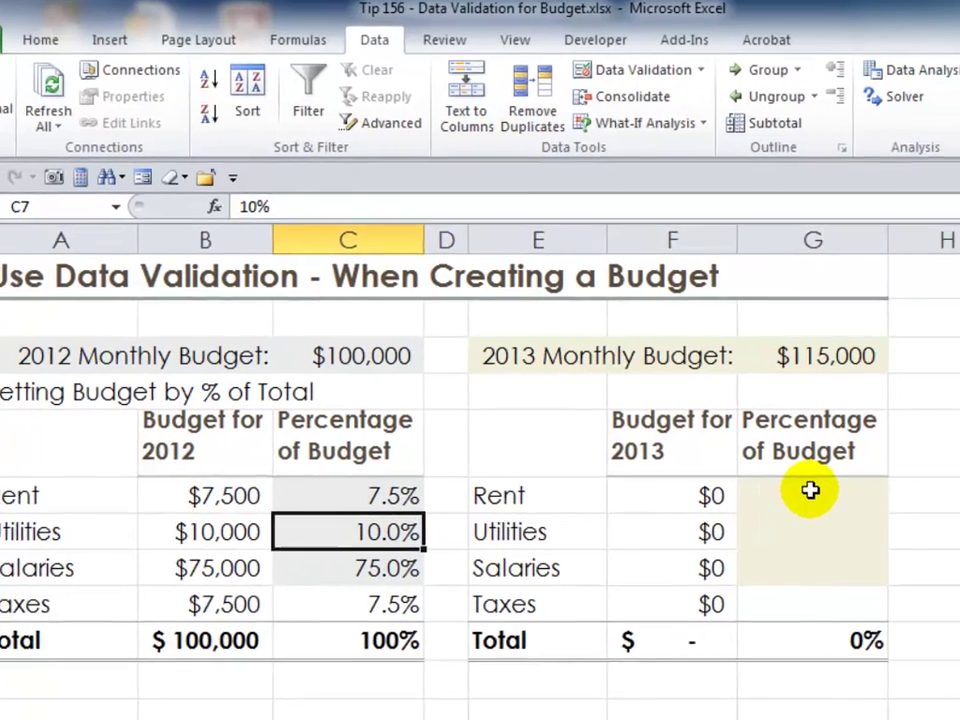
Inspect the formulas of the 2013 percentage total in G10 and the 2013 taxes amount in F9 without changing them.
click(810, 490)
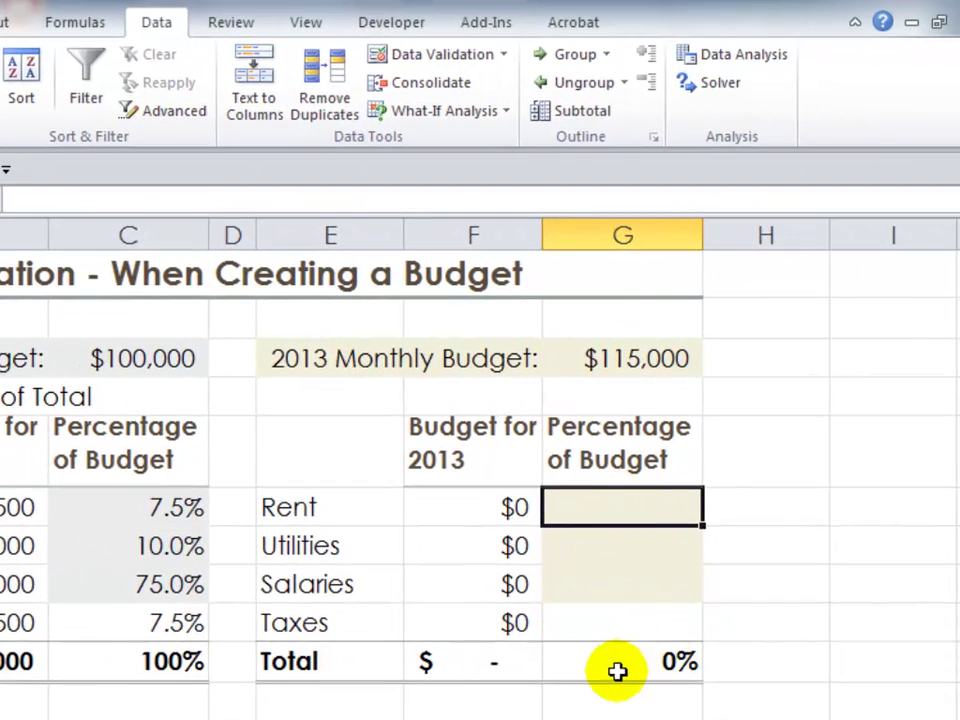
click(617, 671)
double_click(618, 671)
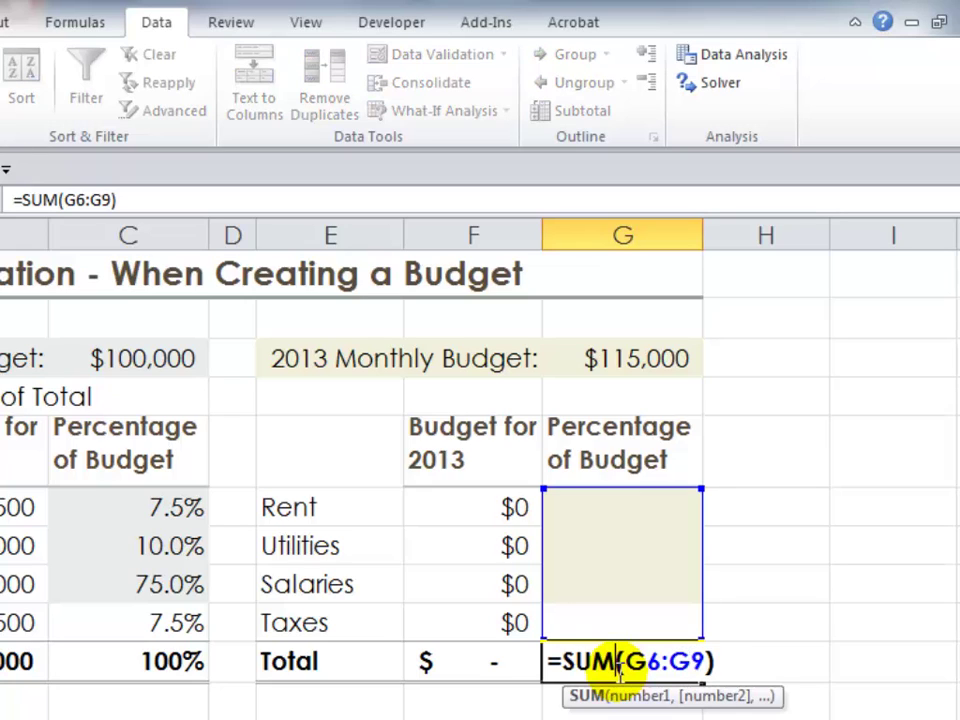
key(Escape)
click(615, 621)
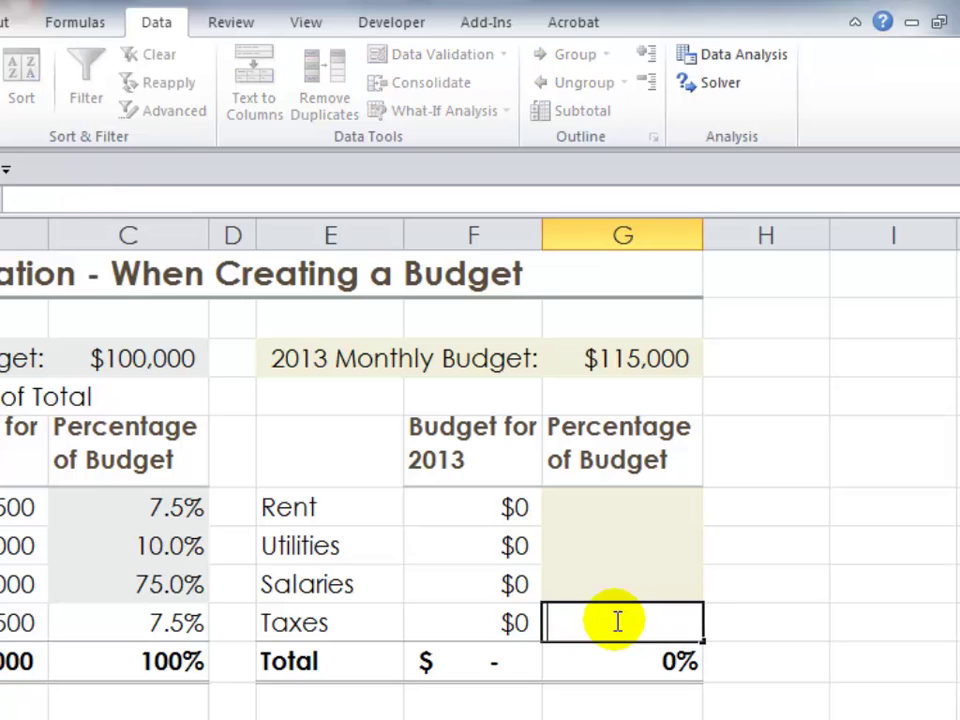
click(474, 621)
double_click(474, 621)
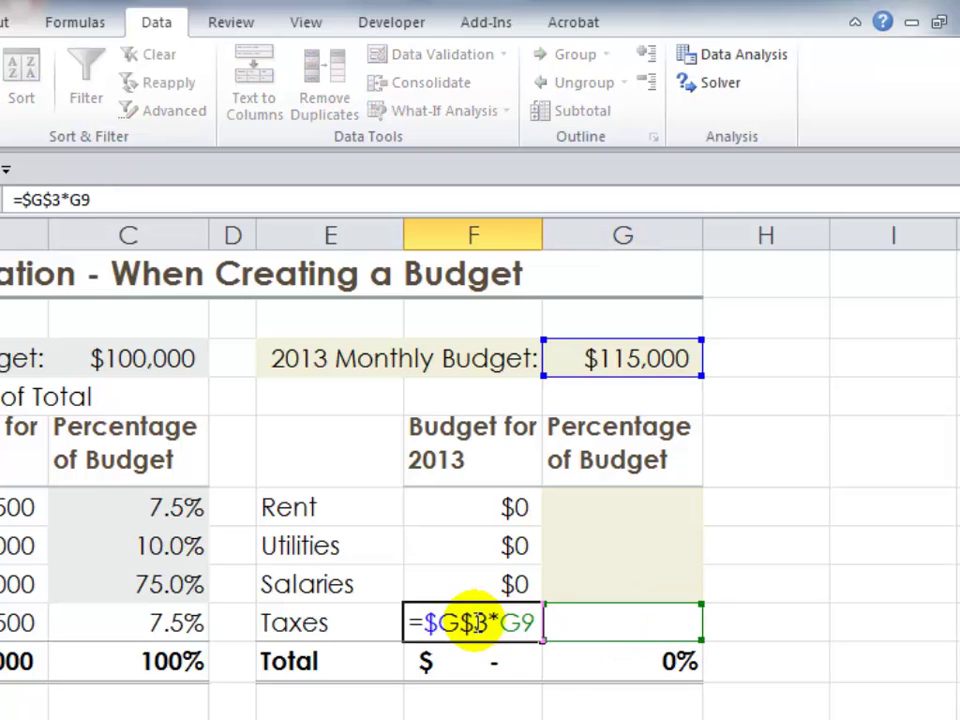
key(Escape)
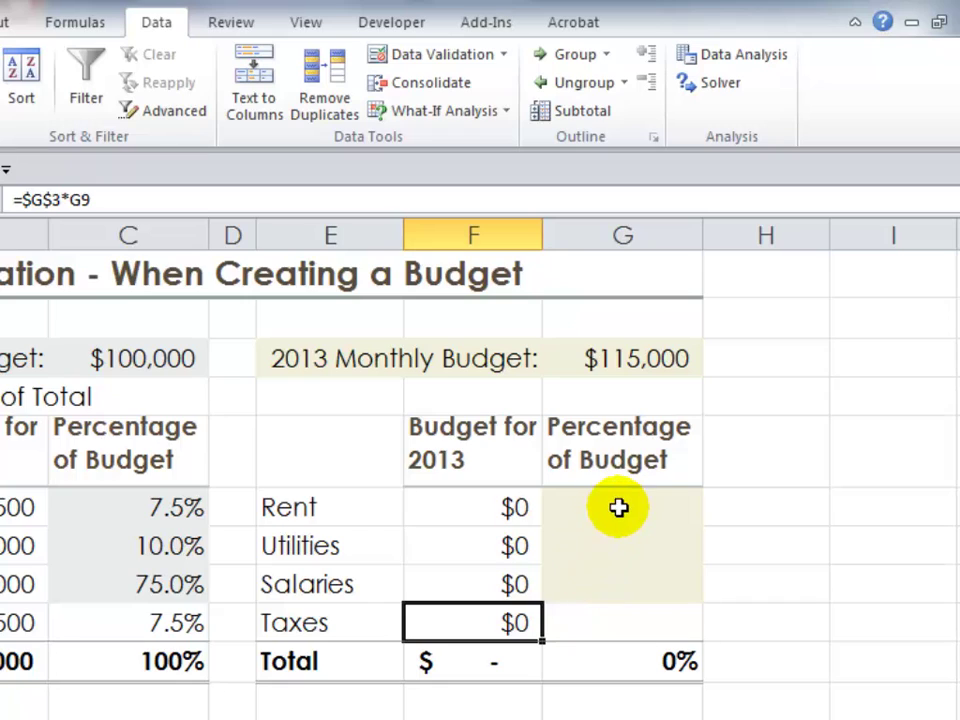
Start a data validation rule for the 2013 percentage cells G6:G8 with Custom as the allowed criteria.
drag(621, 503, 628, 583)
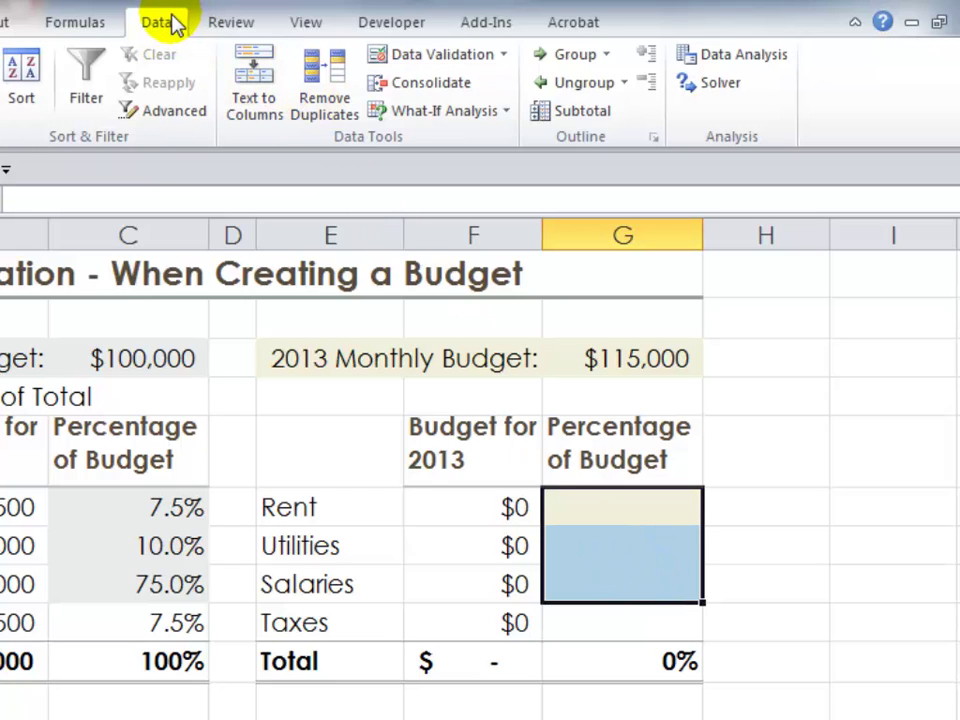
click(459, 56)
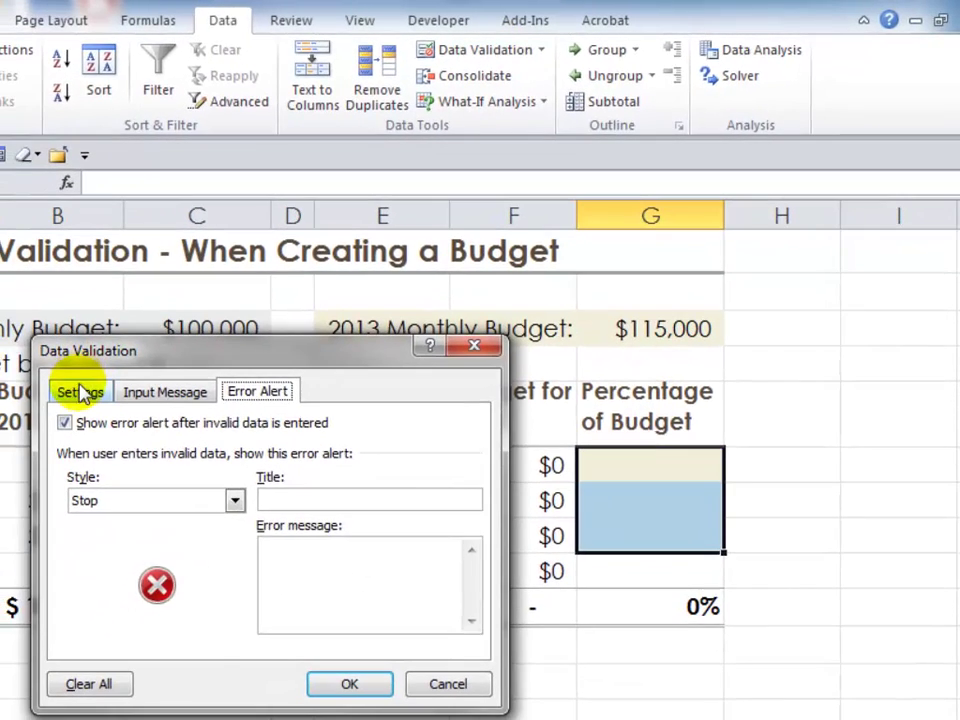
click(8, 425)
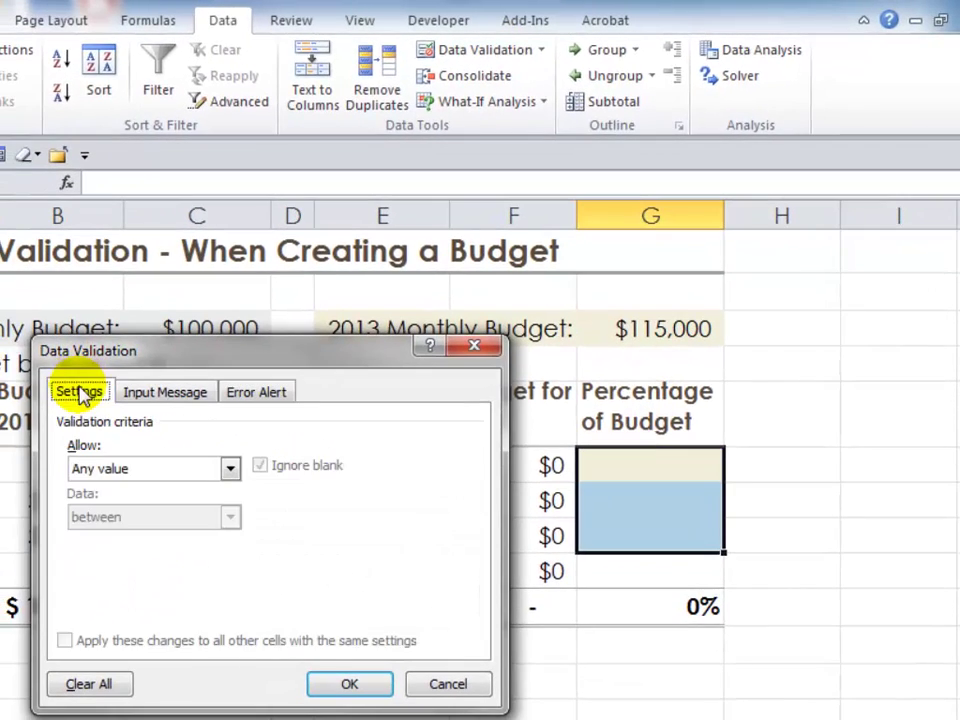
drag(182, 358, 220, 262)
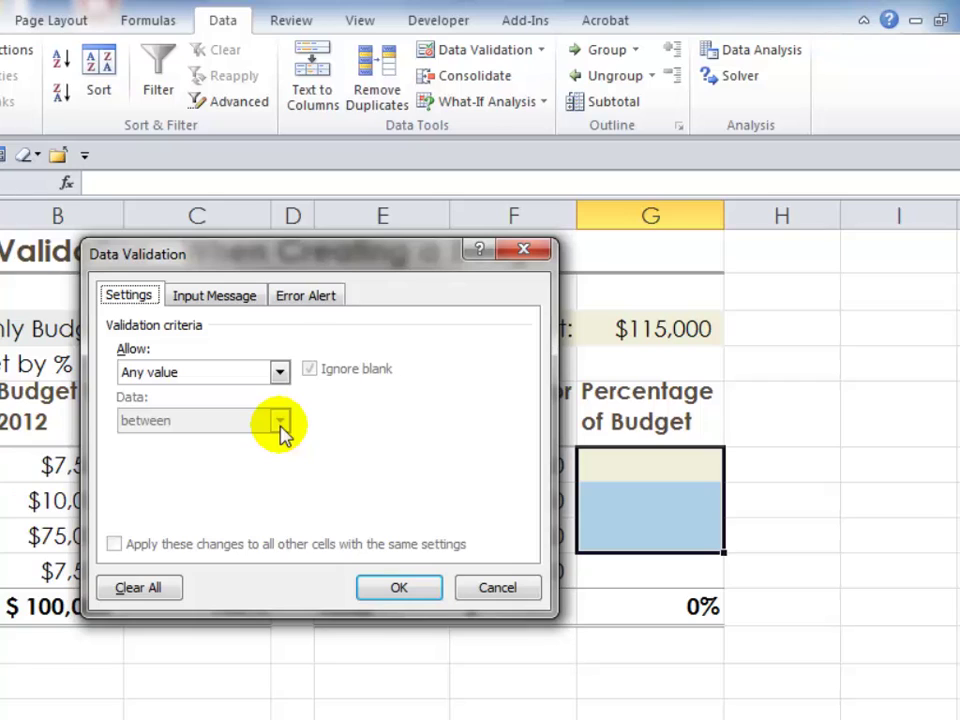
click(280, 372)
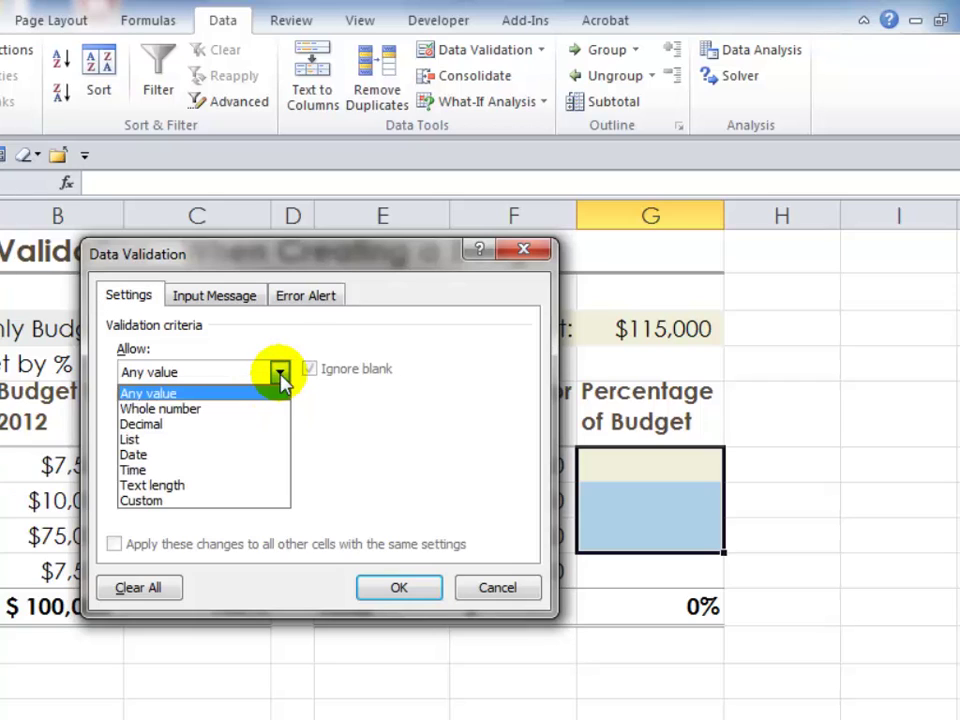
click(208, 501)
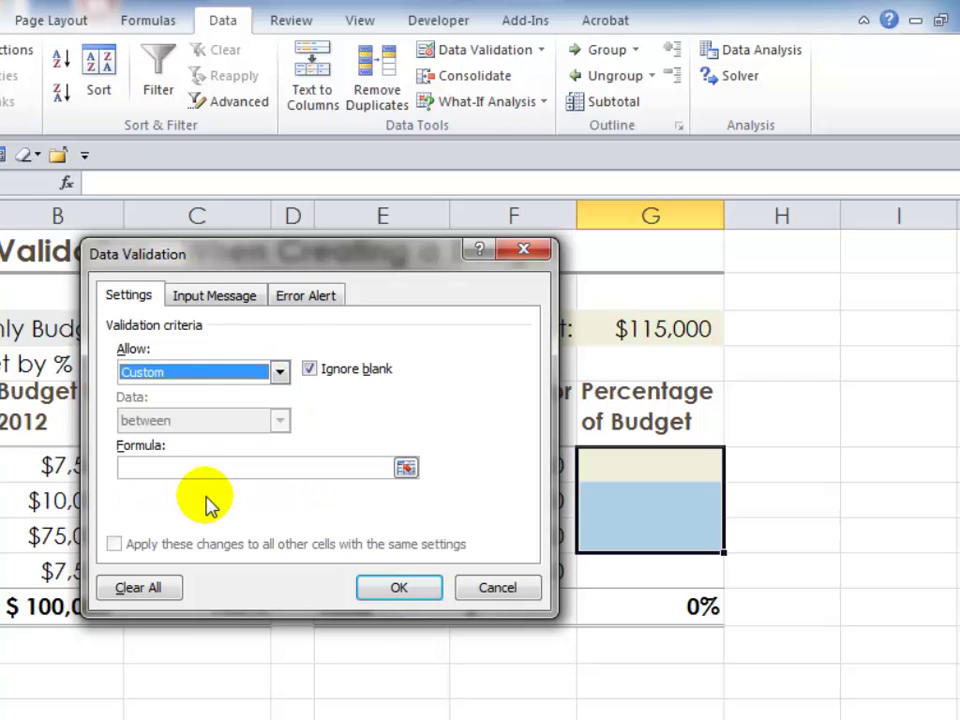
Set the custom validation formula to =$G$10<=100%, with an absolute reference to the 2013 percentage total.
click(143, 469)
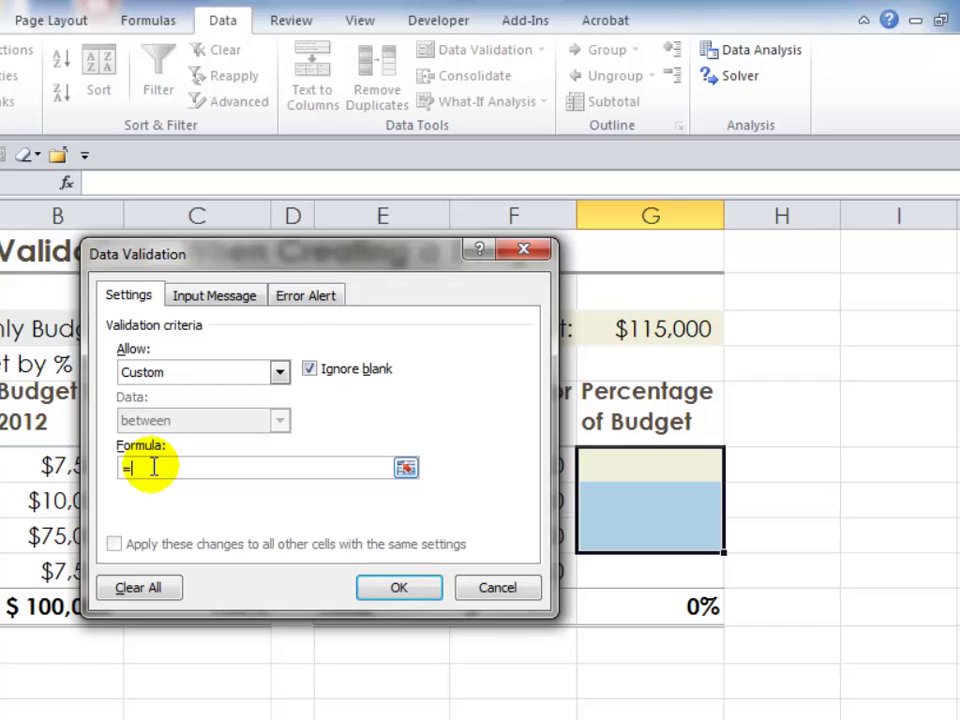
text(=)
click(647, 615)
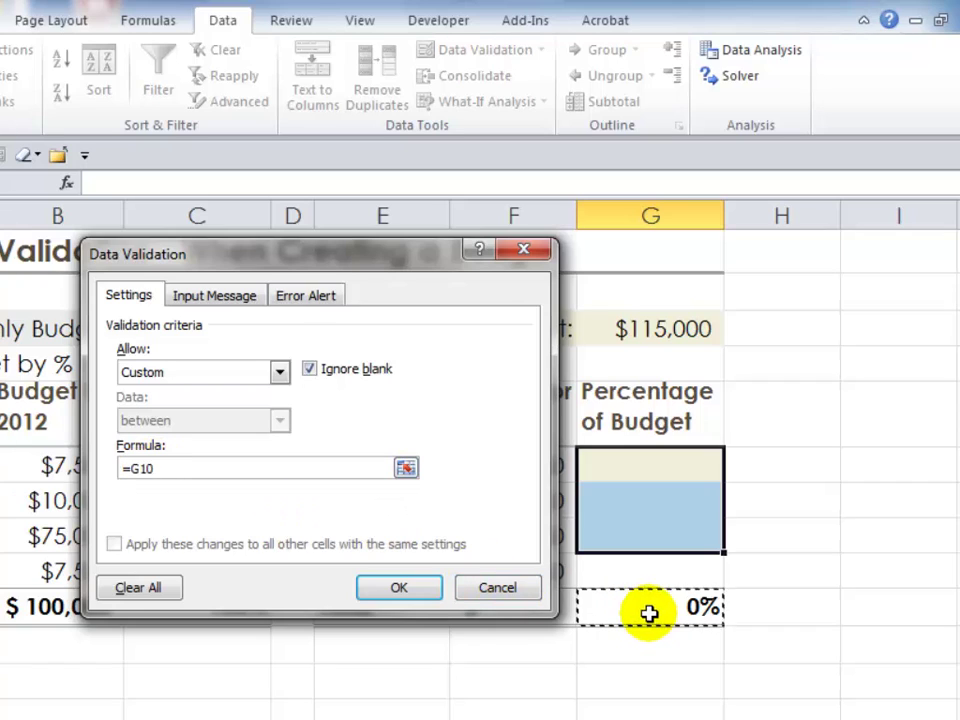
key(F4)
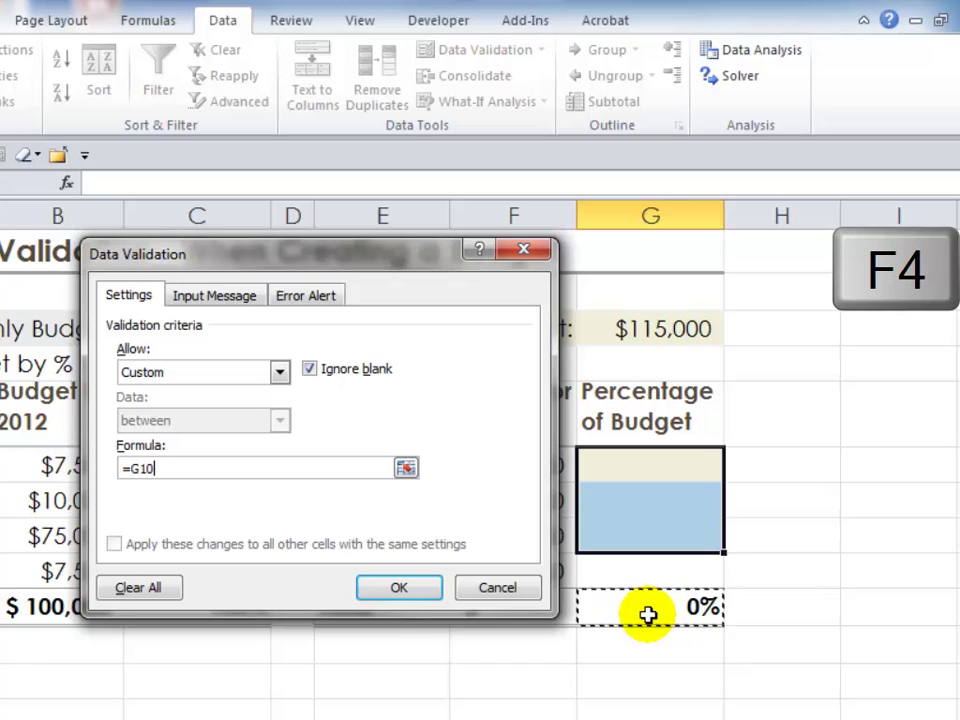
key(F4)
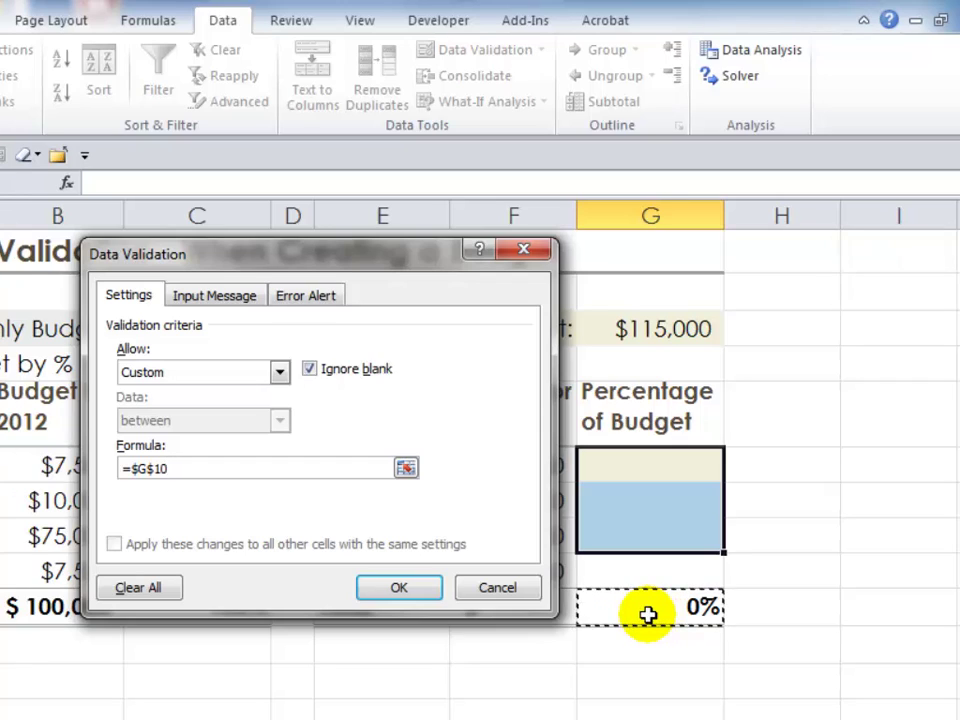
text(<=)
text(100)
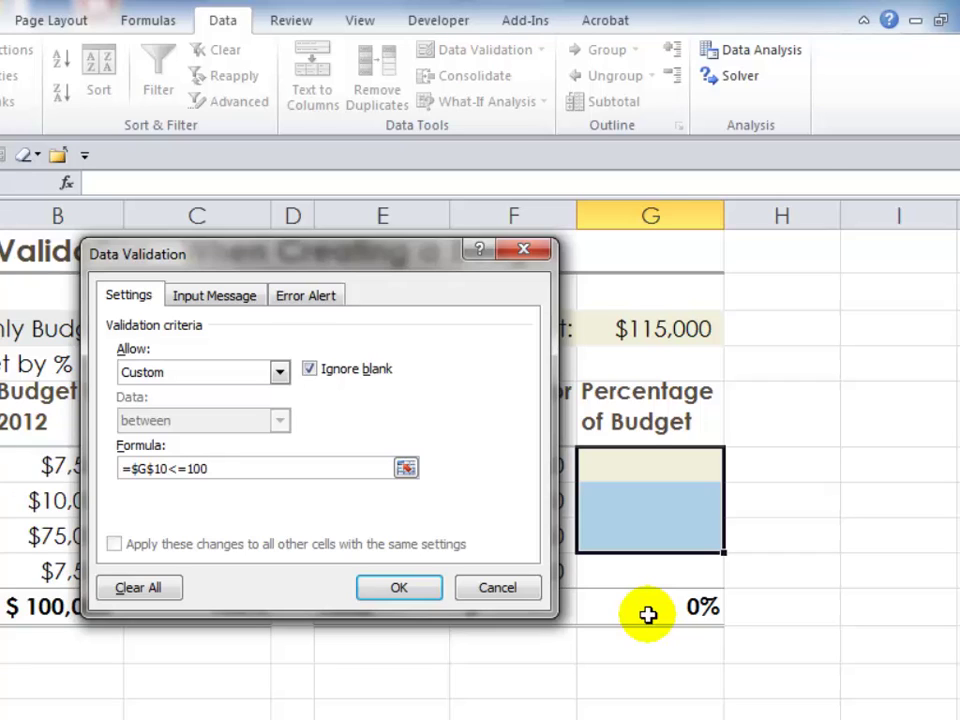
text(%)
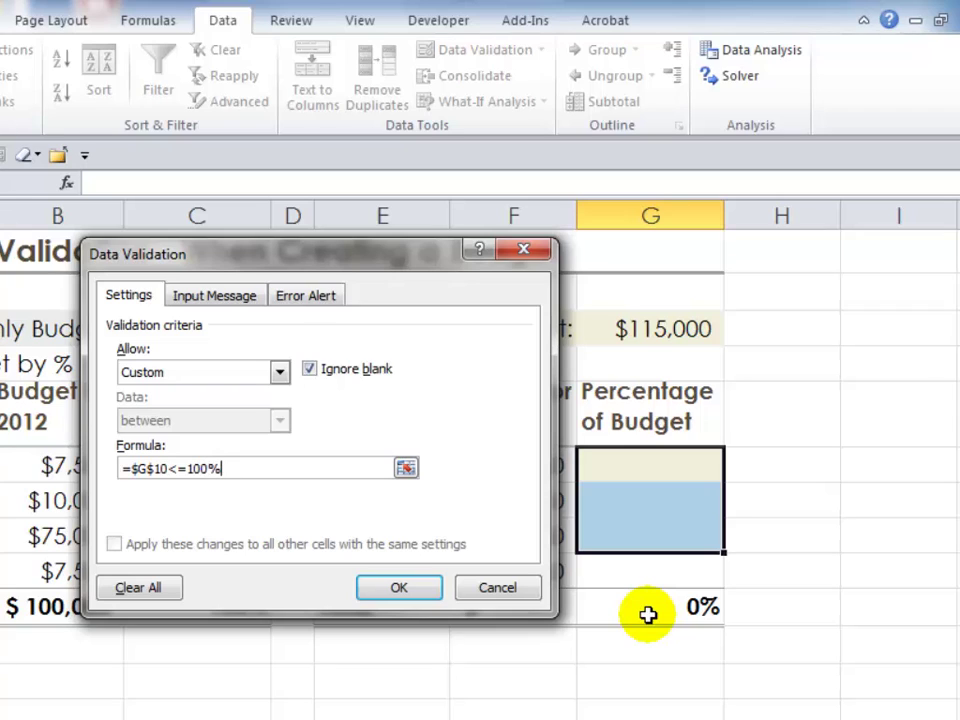
Add the error alert message "This % is too high! Enter a lower % or edit the other budget item %" and apply the validation rule.
click(327, 302)
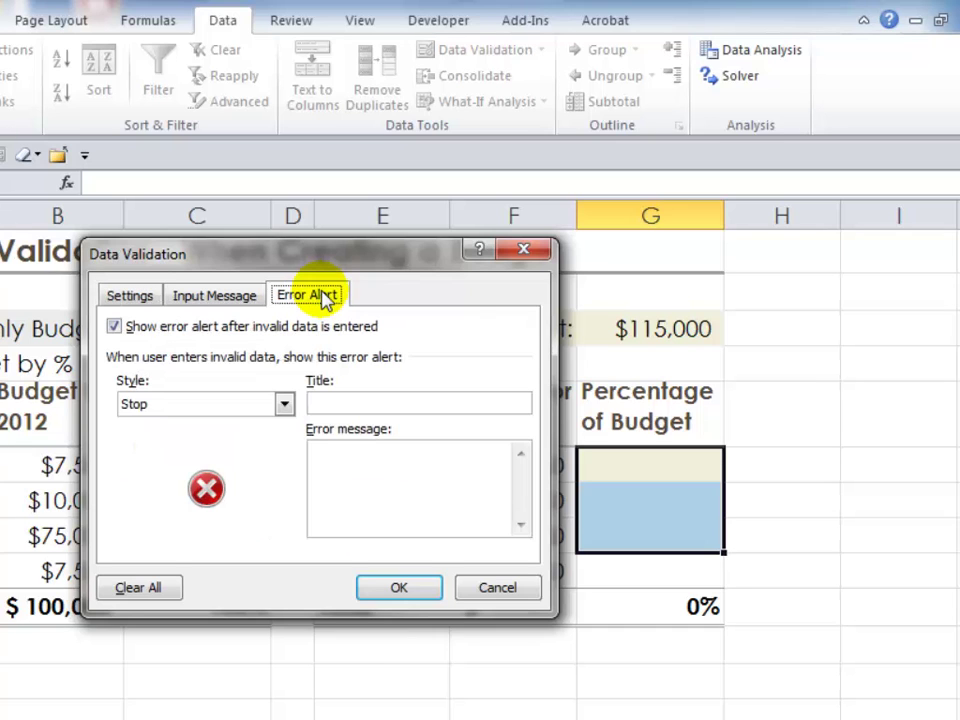
click(319, 456)
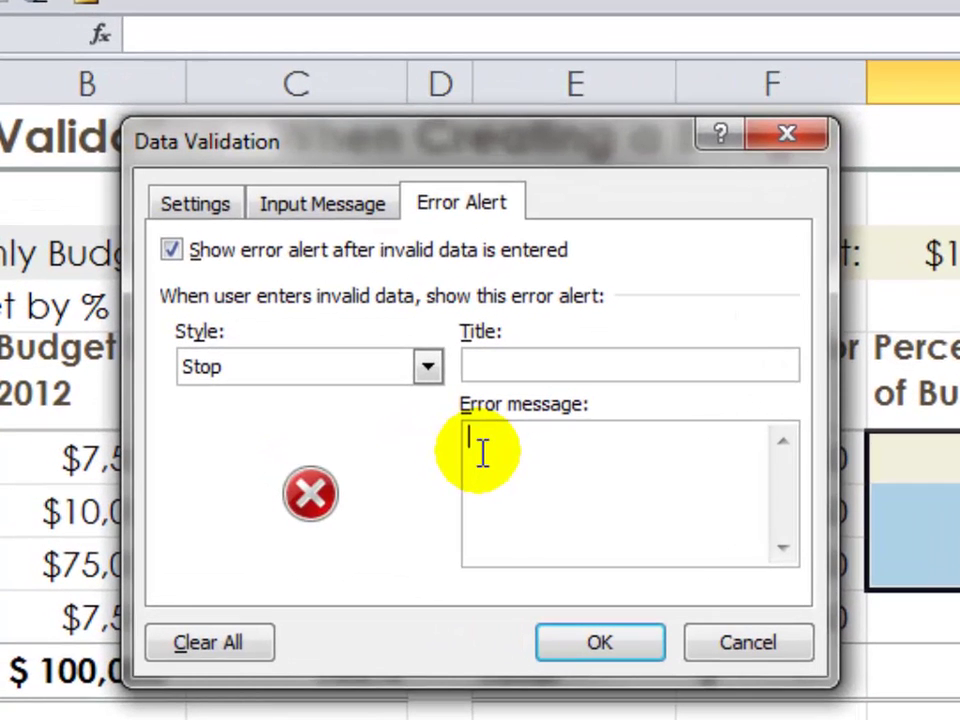
text(This % is)
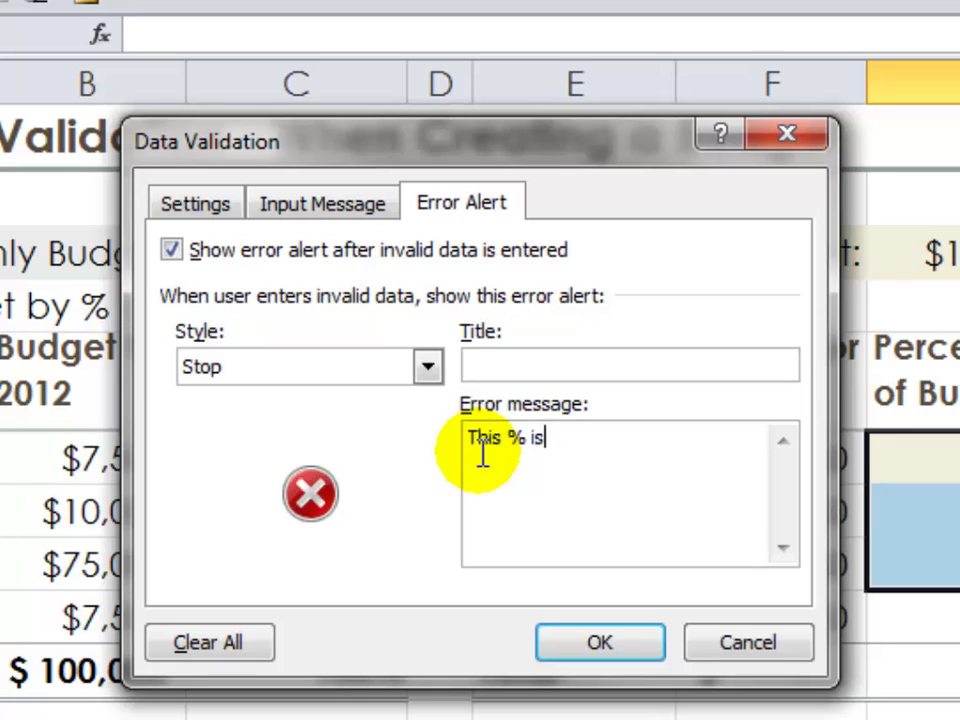
text( too hig)
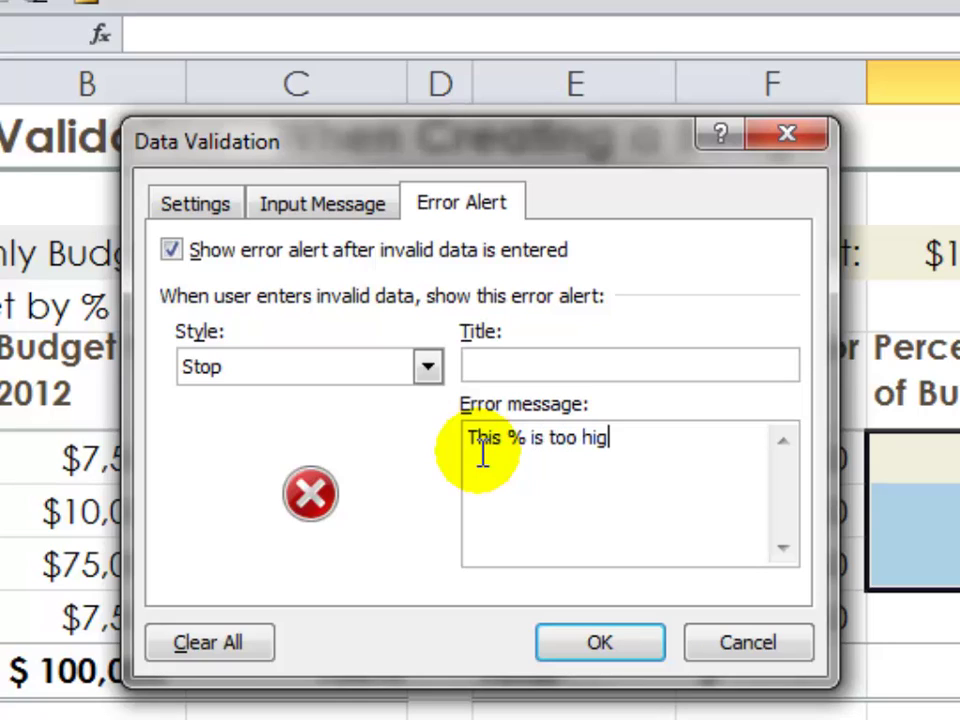
text(h!)
key(Return)
text(E)
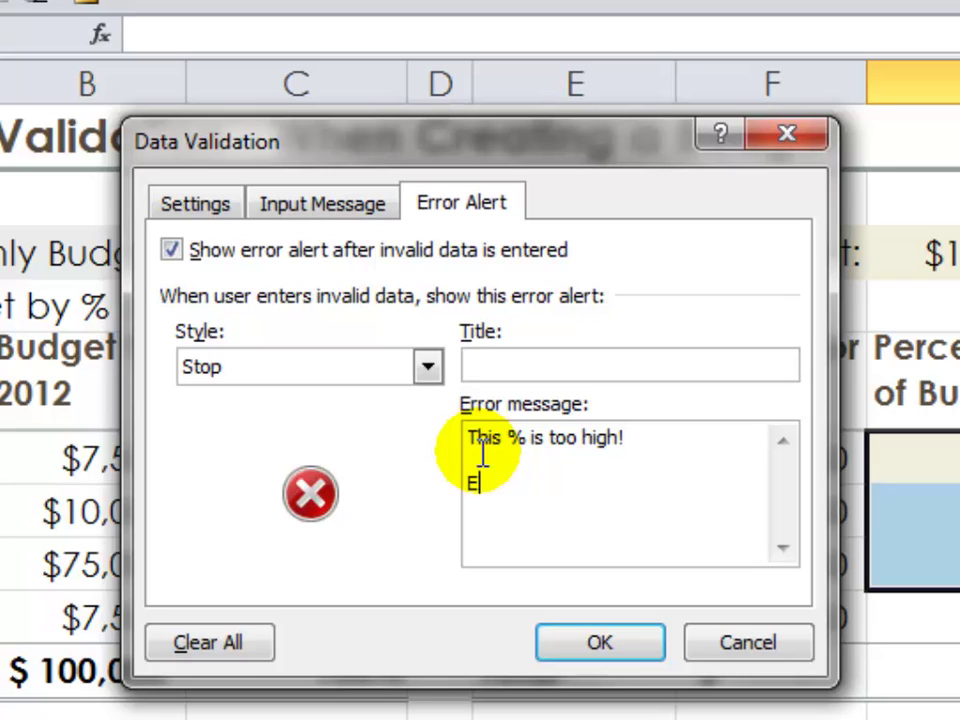
text(nter a low)
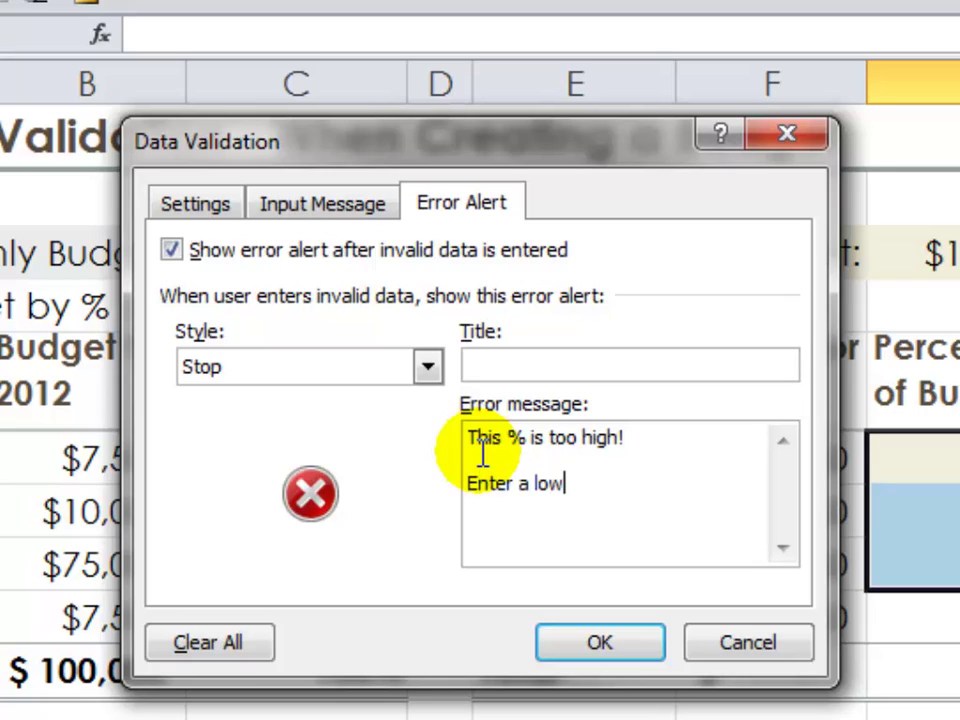
text(er % or edit )
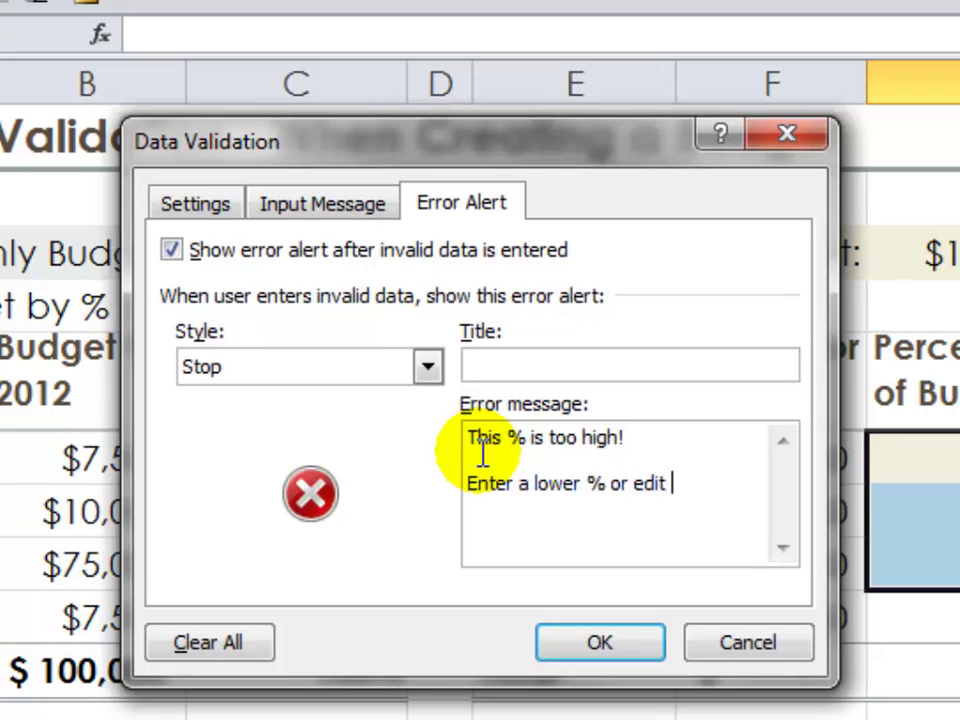
text(the other )
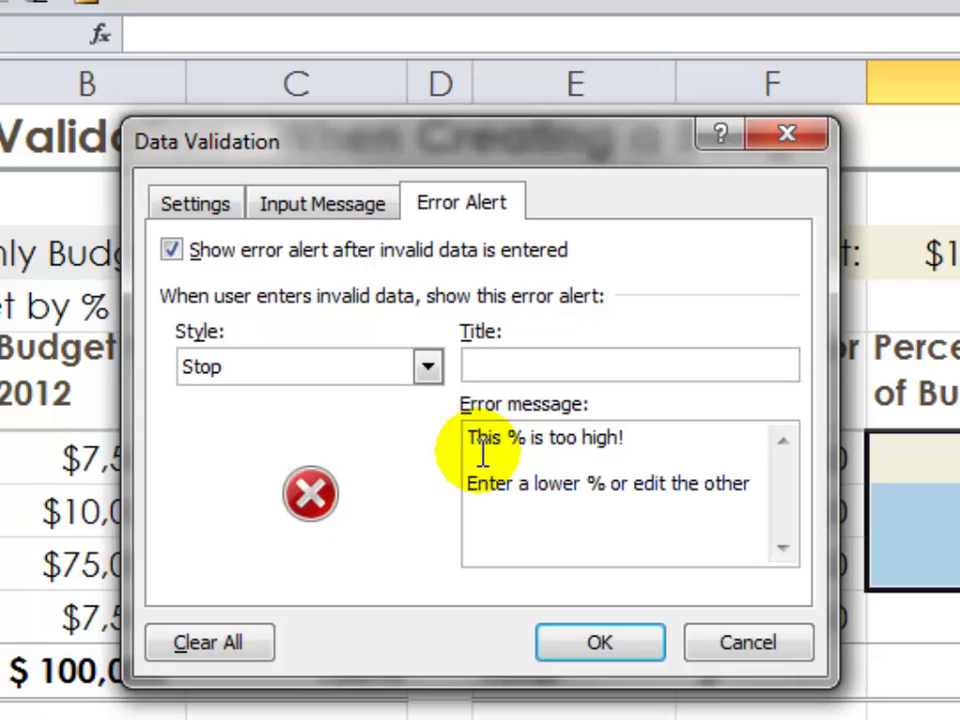
text(budget item )
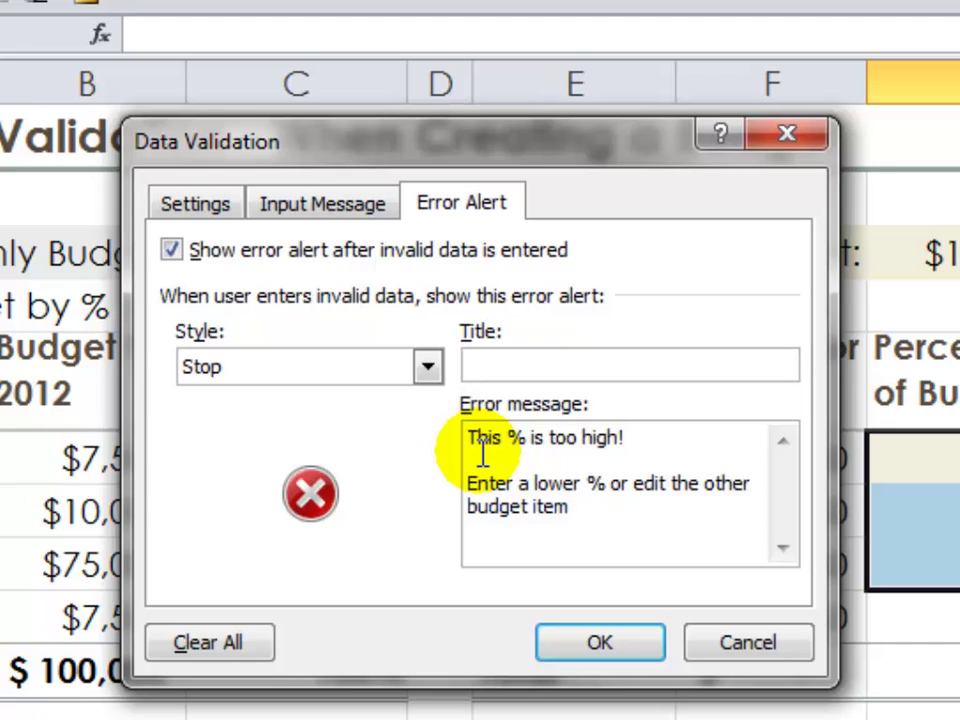
text(%)
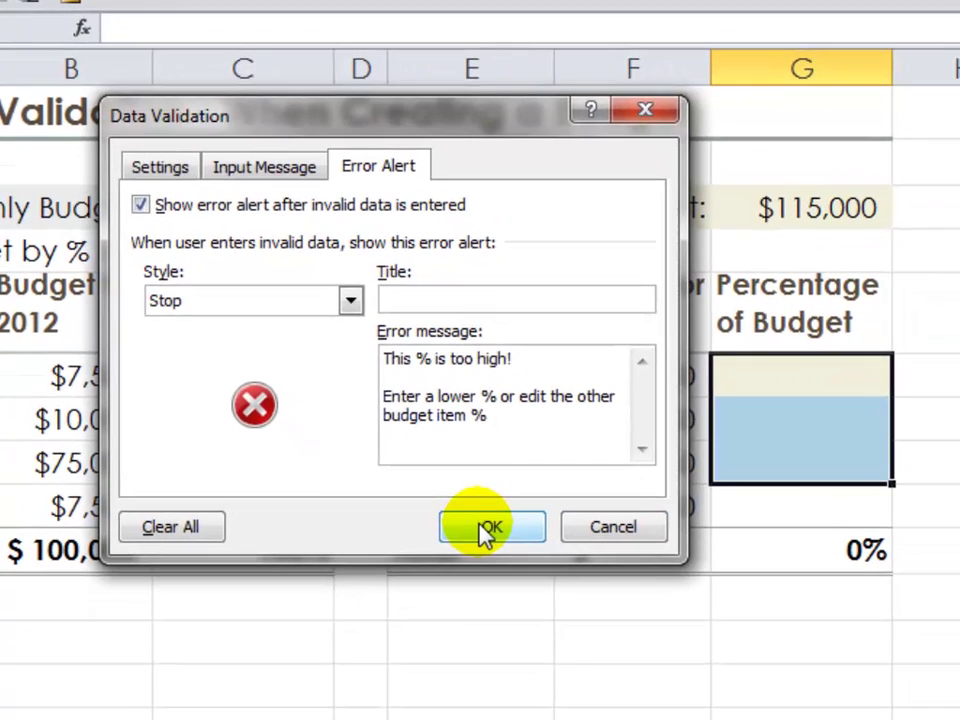
click(522, 576)
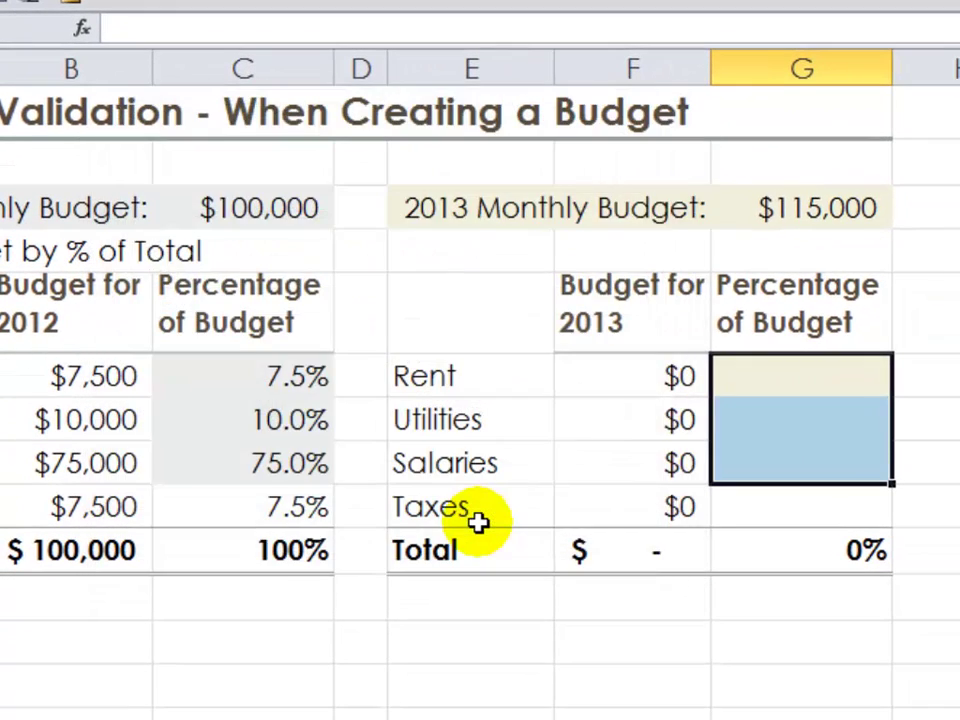
Compare with the 2012 rent percentage in C6, and set the 2013 rent percentage in G6 to 10%.
click(827, 372)
click(227, 378)
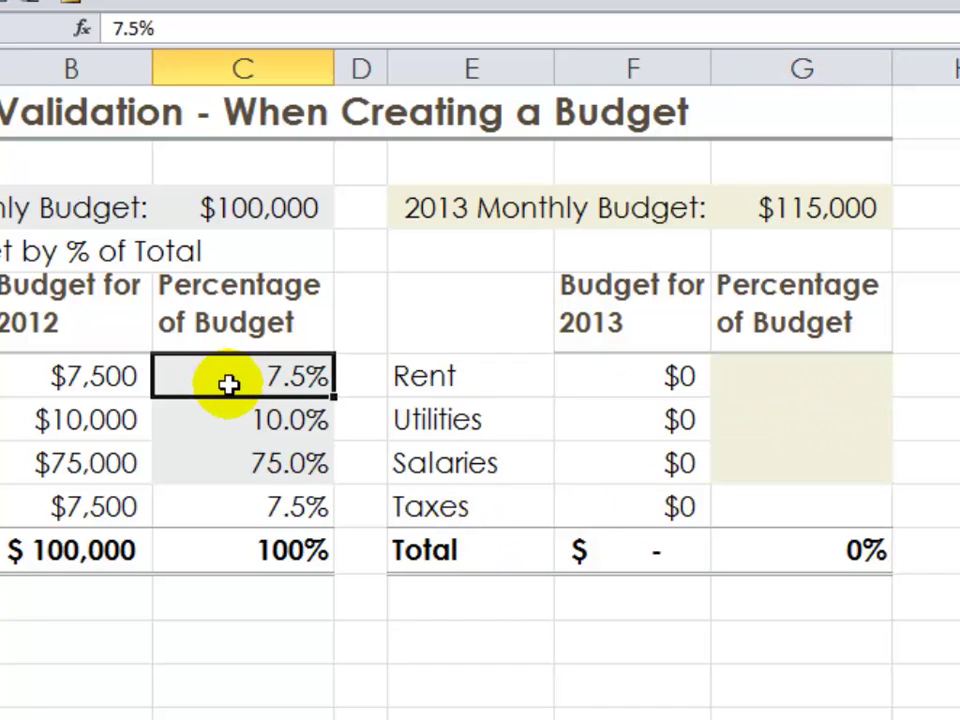
click(773, 376)
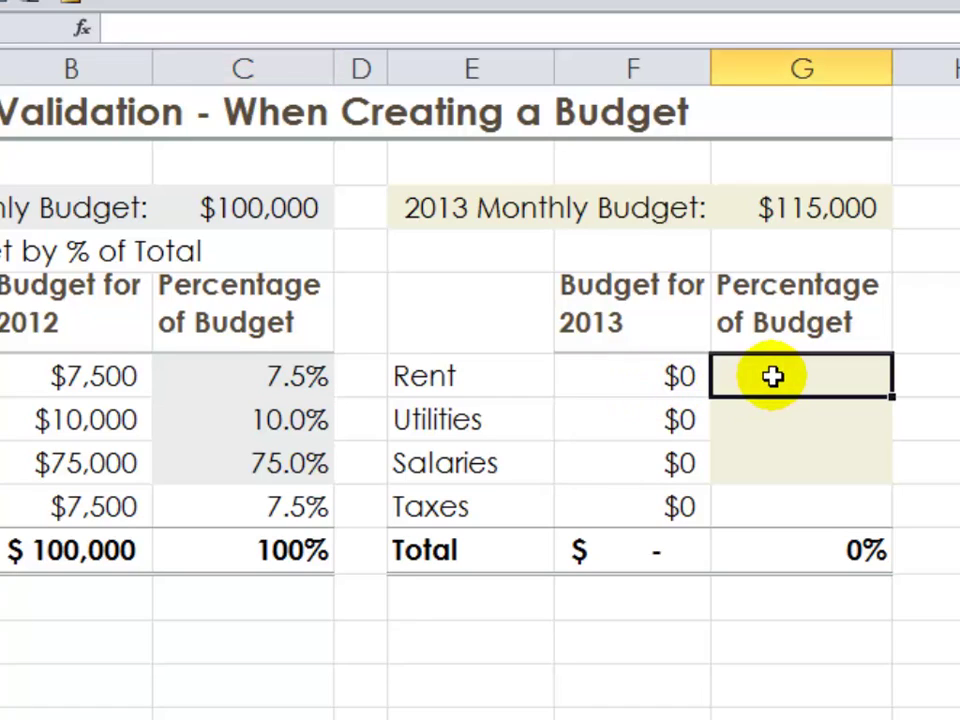
text(10)
key(Return)
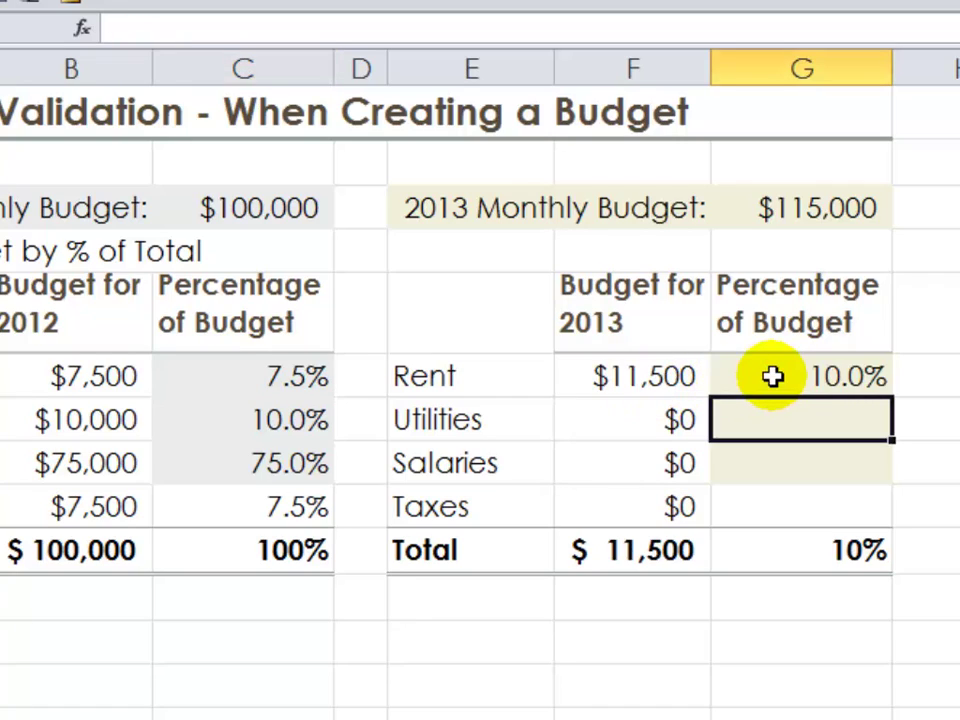
Compare with the 2012 utilities percentage in C7, and set the 2013 utilities percentage in G7 to 15%.
click(213, 425)
click(802, 413)
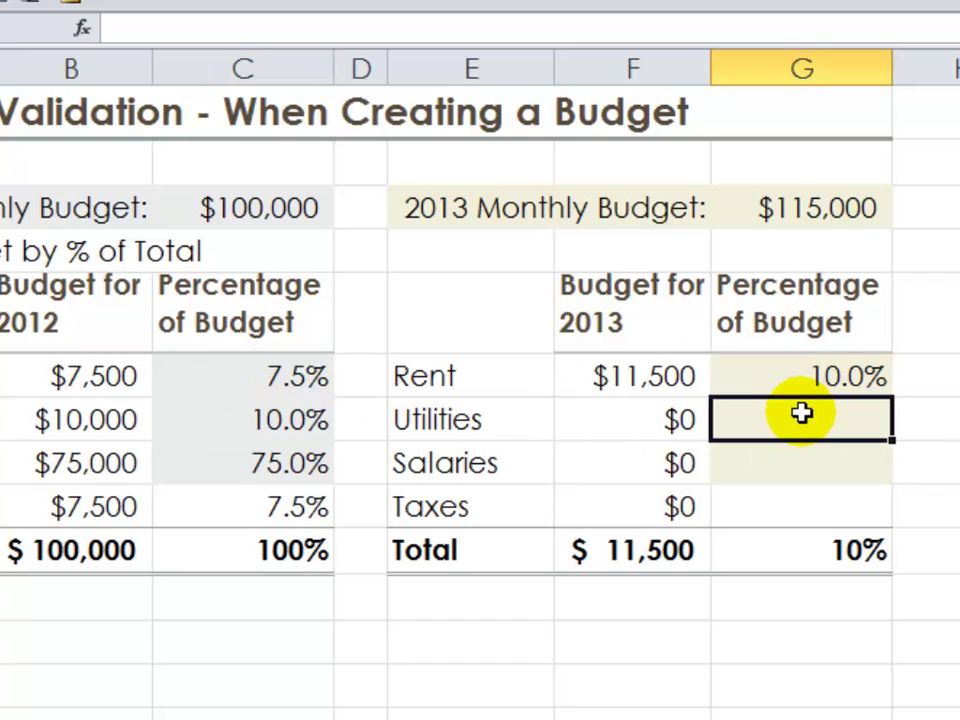
text(15)
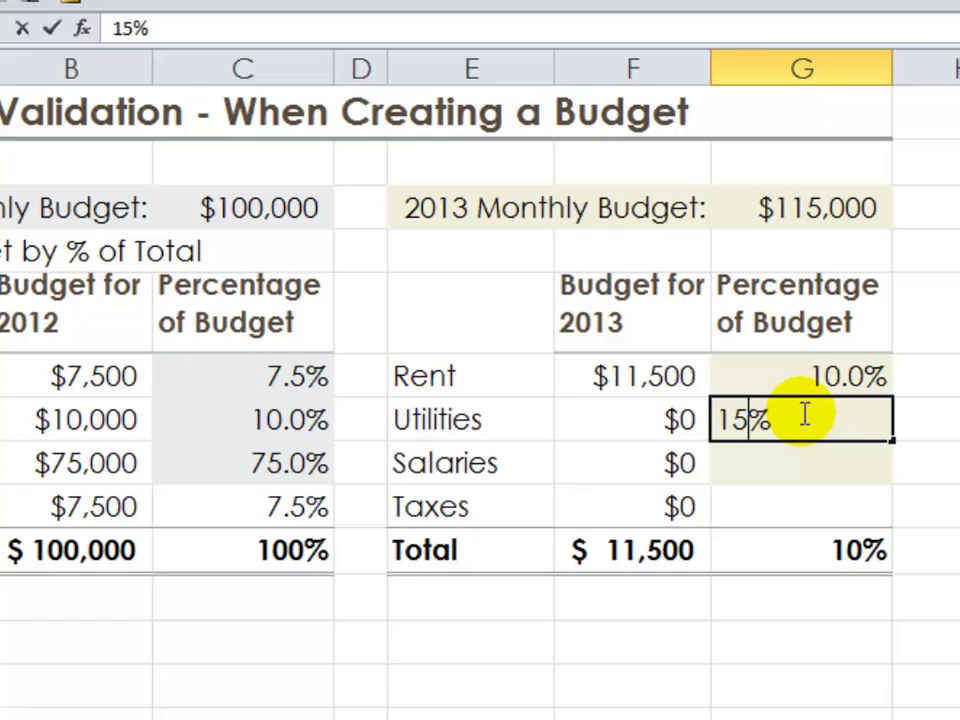
key(Return)
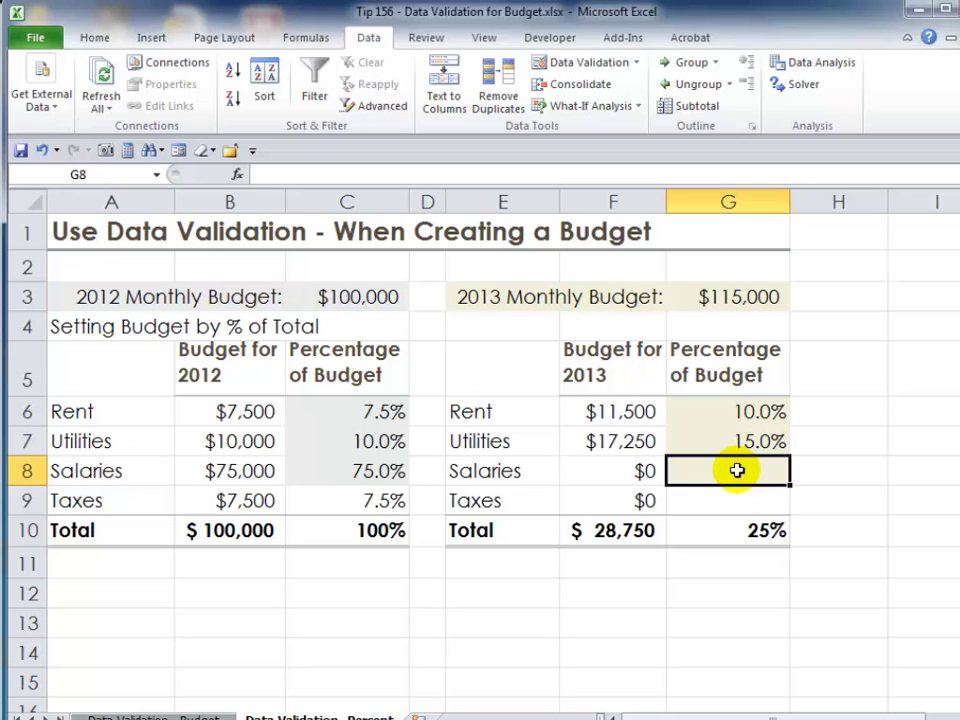
Try to set the 2013 salaries percentage in G8 to 80%, then cancel the entry from the validation alert.
text(80)
key(Return)
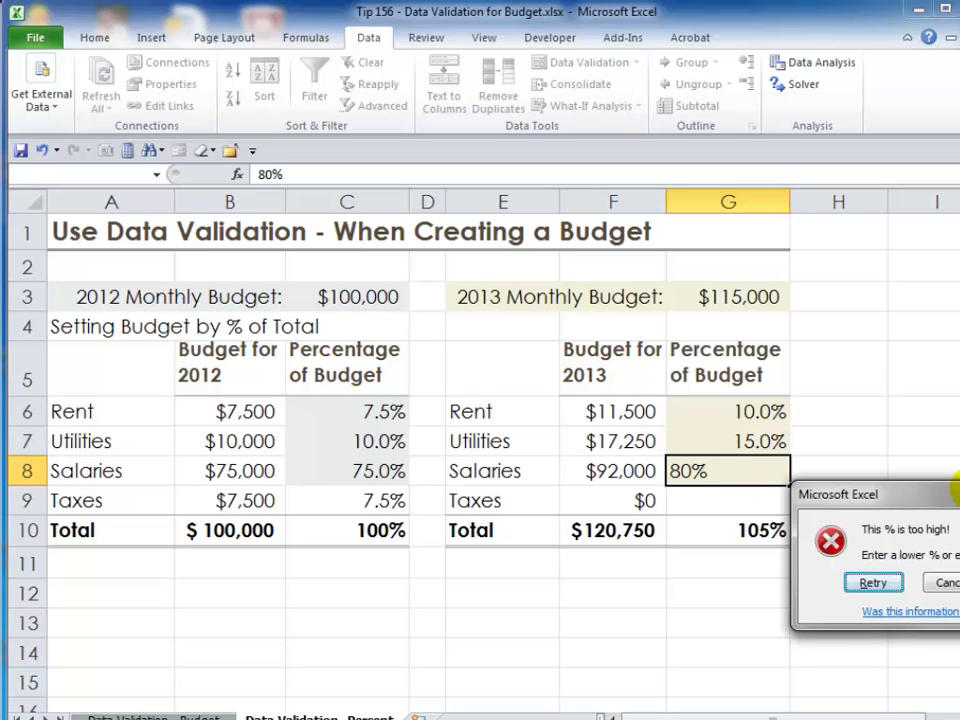
drag(957, 499, 582, 554)
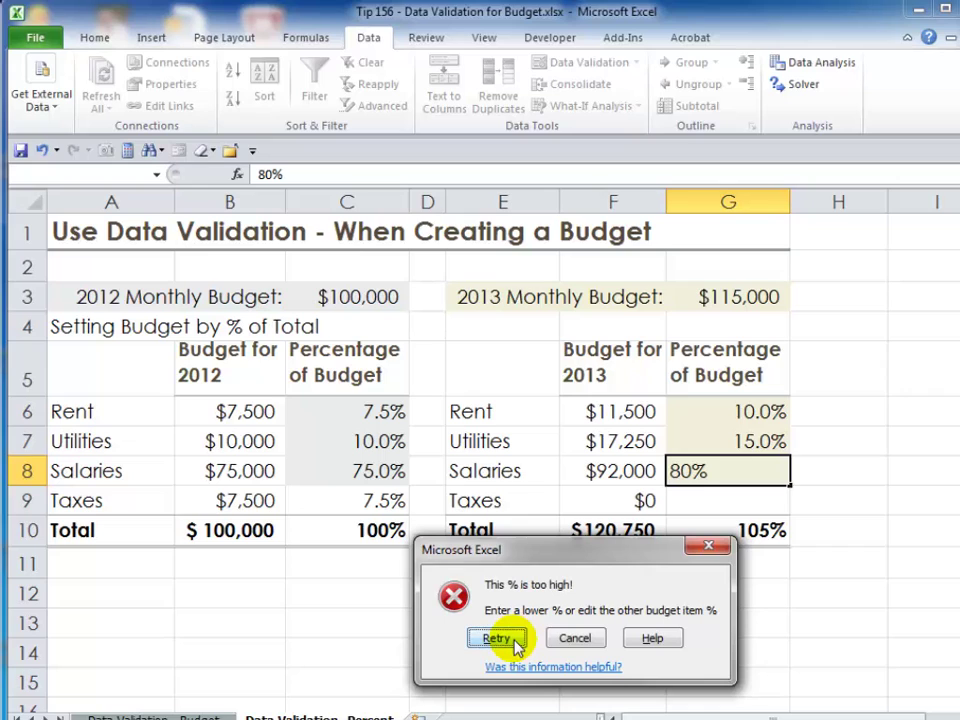
click(574, 638)
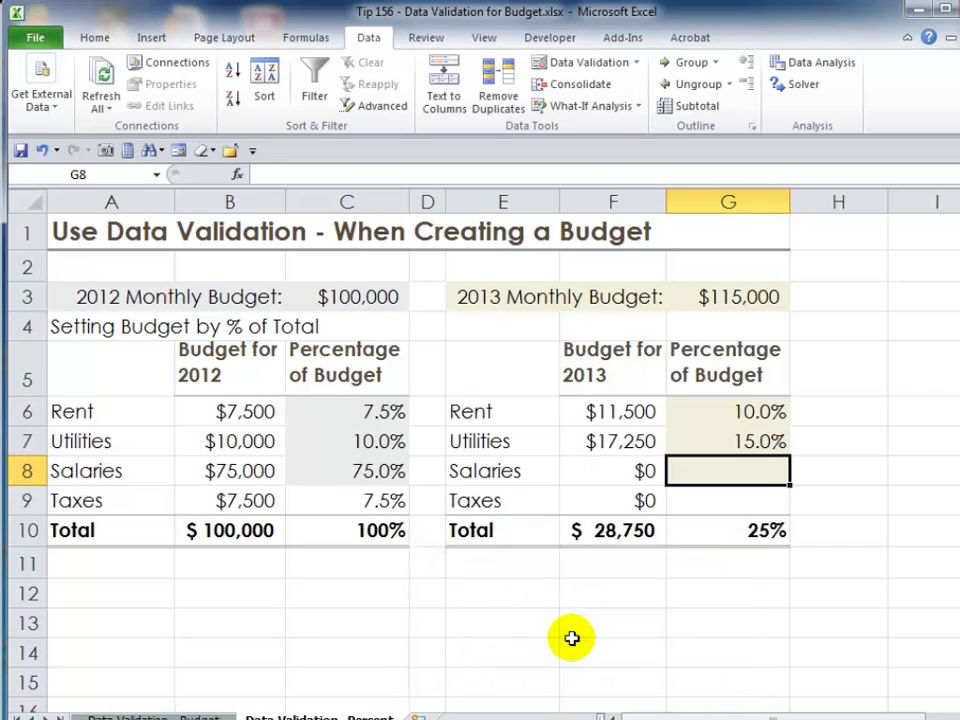
Set the 2013 salaries percentage in G8 to 50% and calculate the taxes percentage in G9 with =G8*0.1.
text(50%)
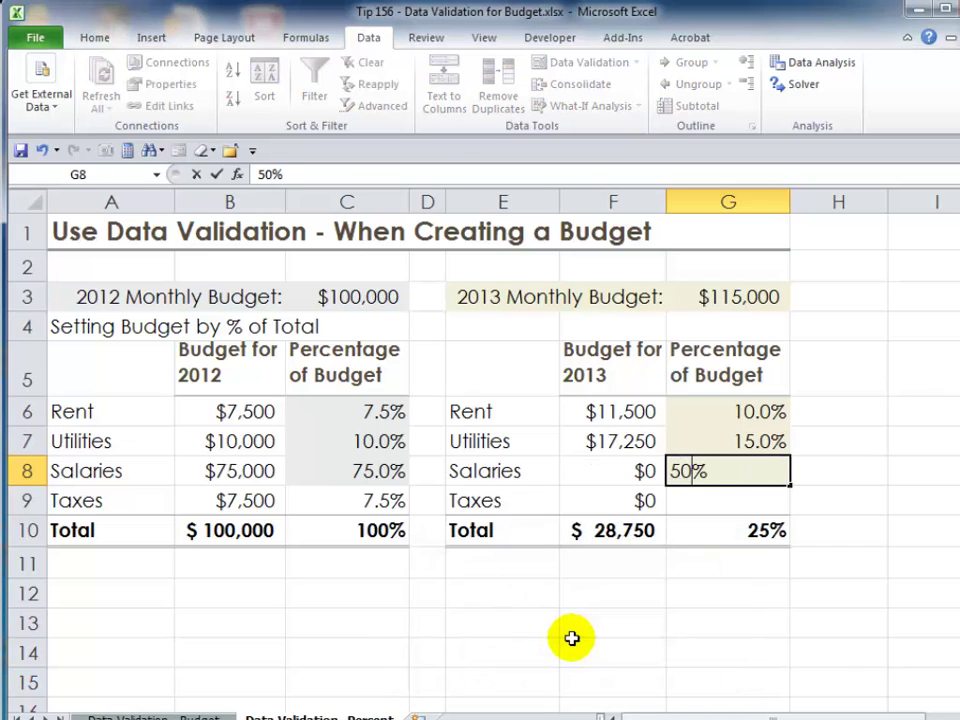
key(Return)
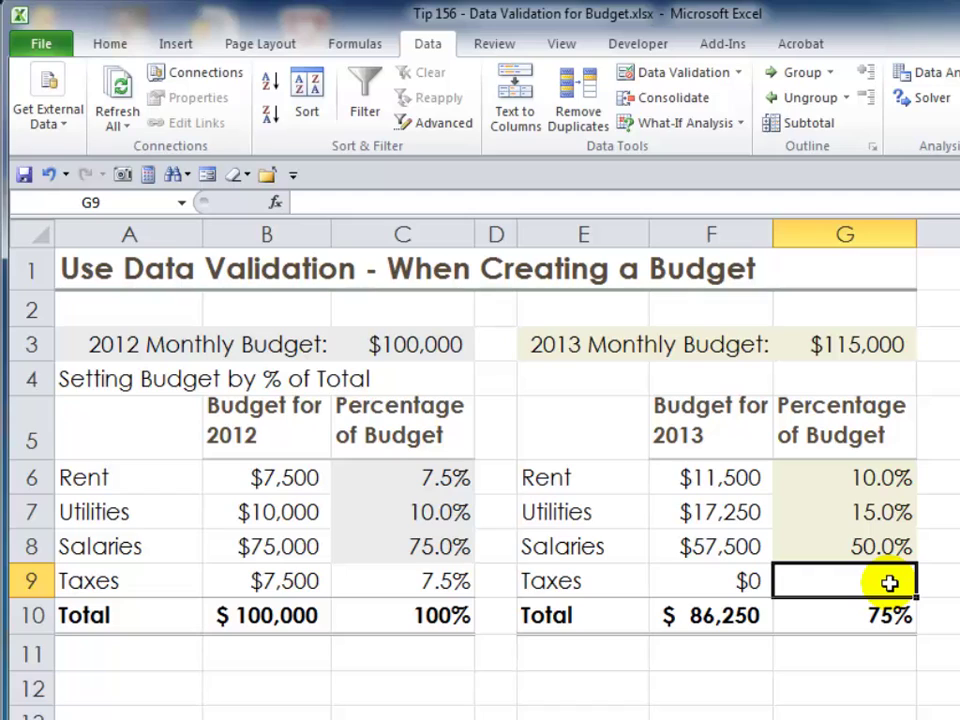
text(=)
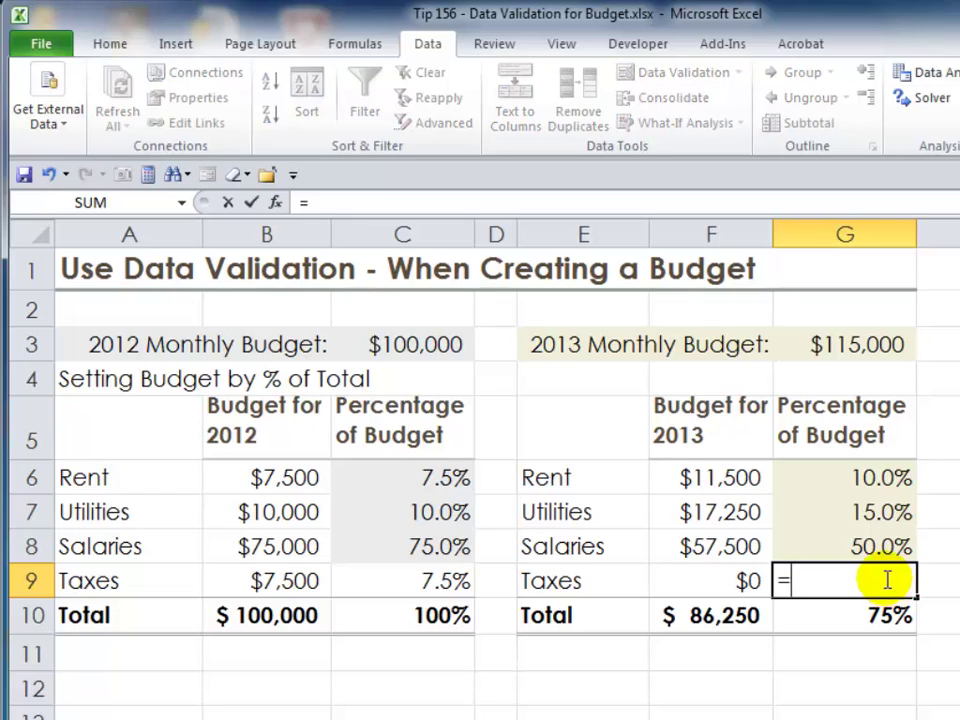
click(875, 545)
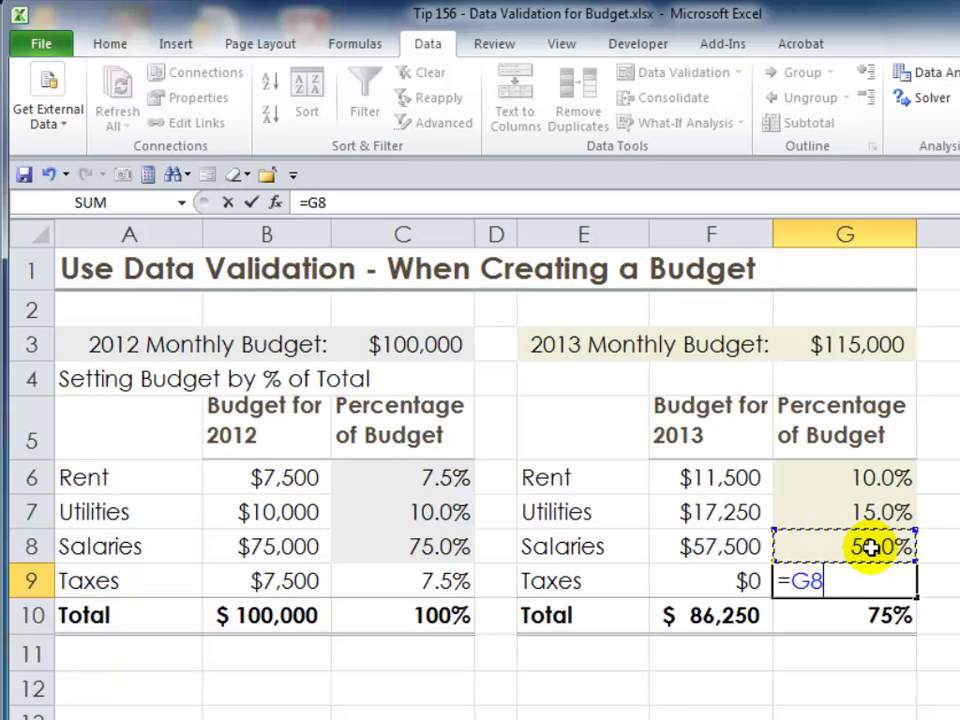
text(*0.)
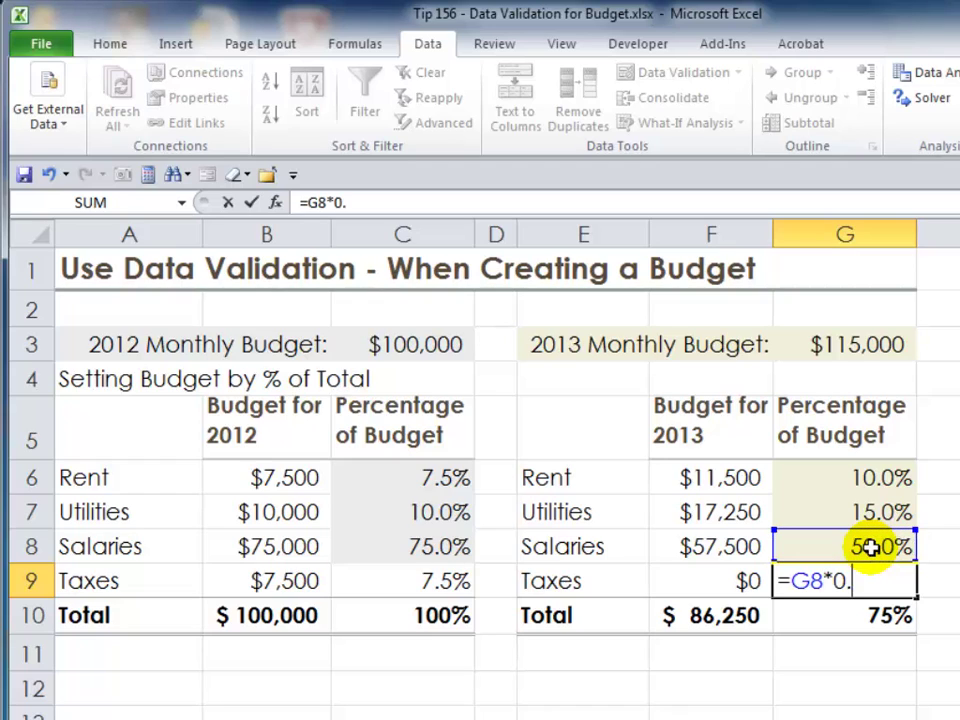
text(1)
key(Return)
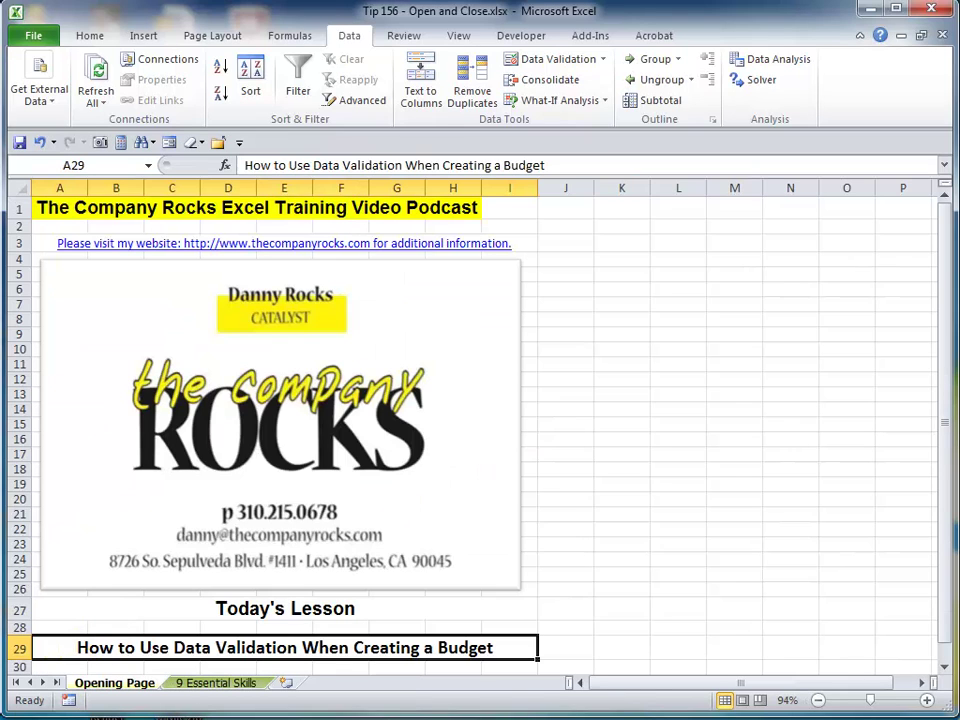
Show the 9 Essential Skills sheet of the Tip 156 - Open and Close.xlsx workbook.
click(216, 682)
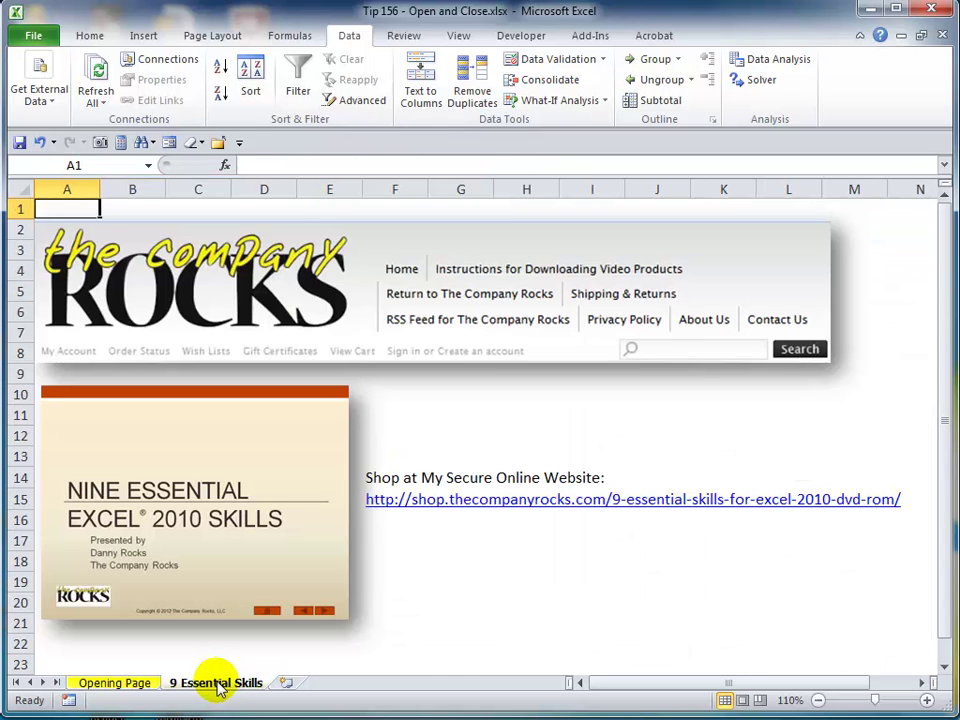